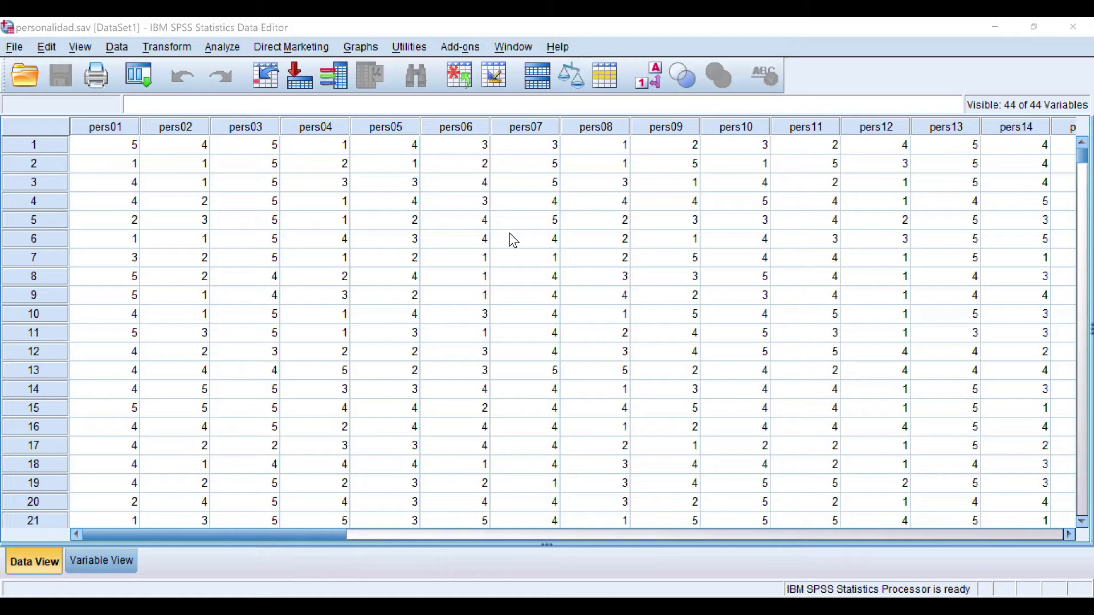
Open the Factor Analysis setup and keep principal components extraction from the correlation matrix with a fixed number of 5 factors.
click(230, 52)
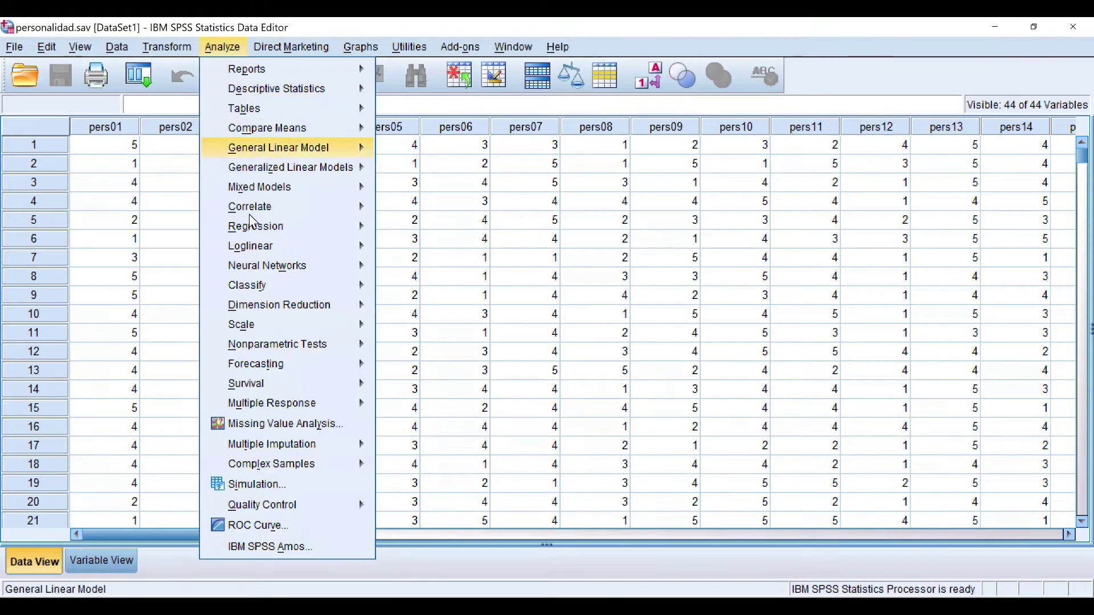
mouse_move(312, 314)
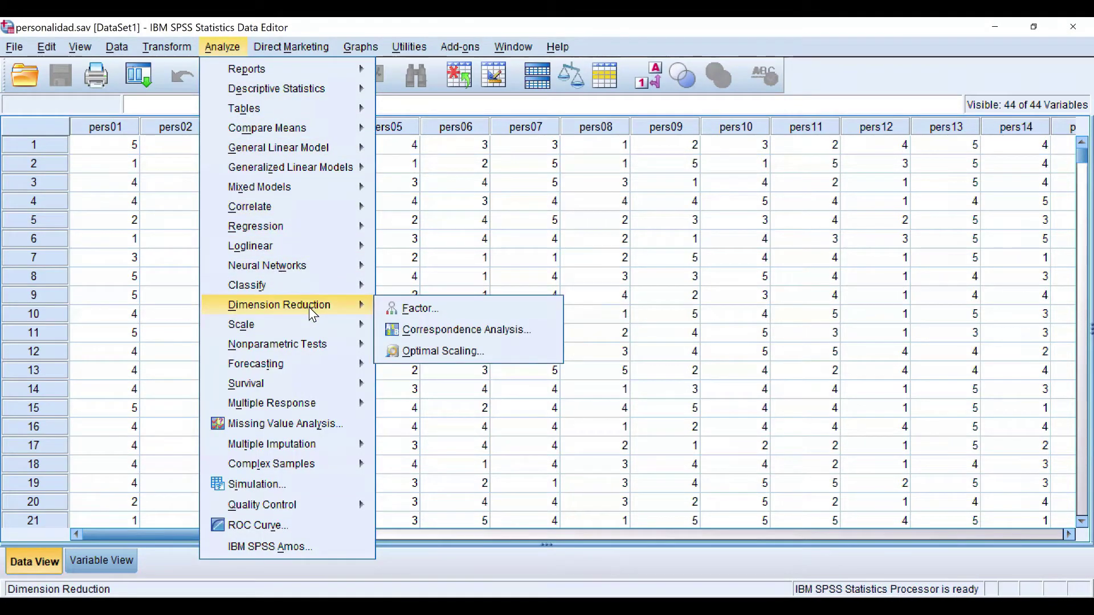
click(431, 310)
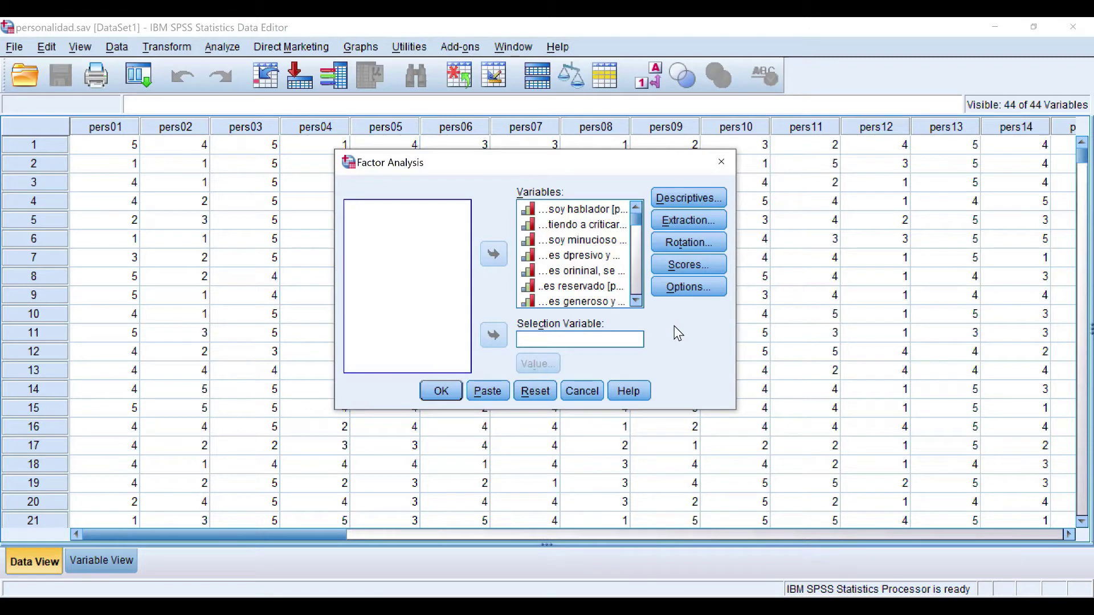
click(702, 220)
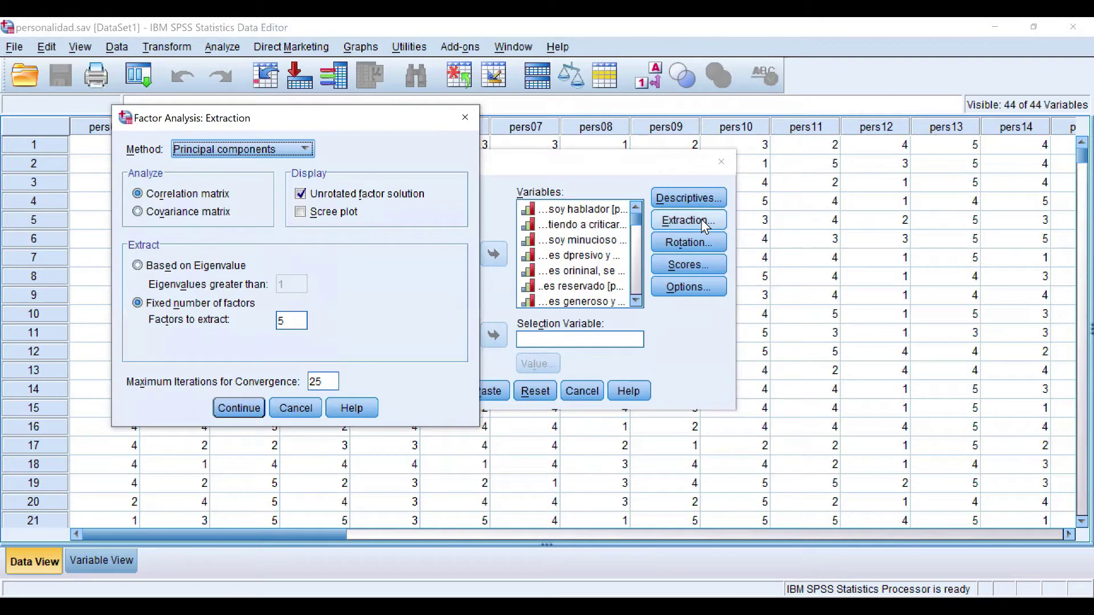
click(253, 412)
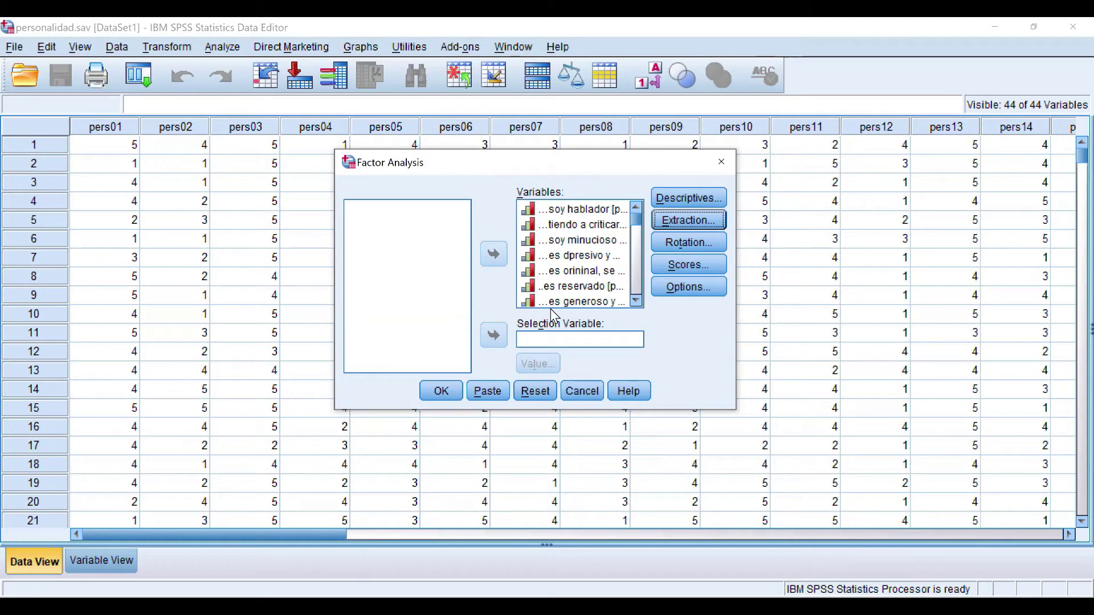
Run the factor analysis with Varimax rotation, the rotated solution displayed and coefficients sorted by size.
click(690, 244)
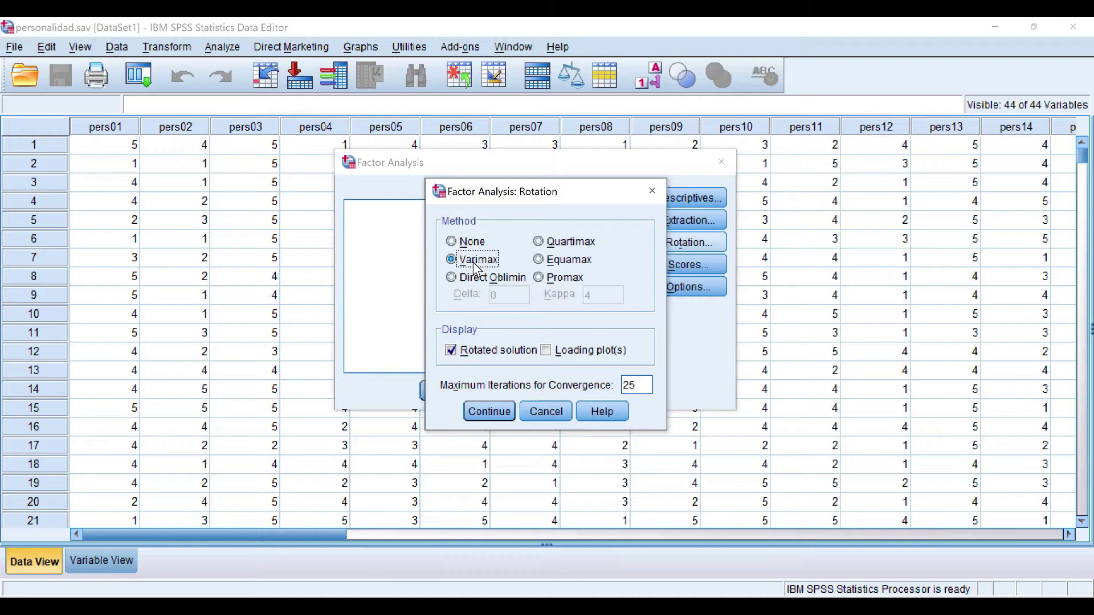
click(487, 418)
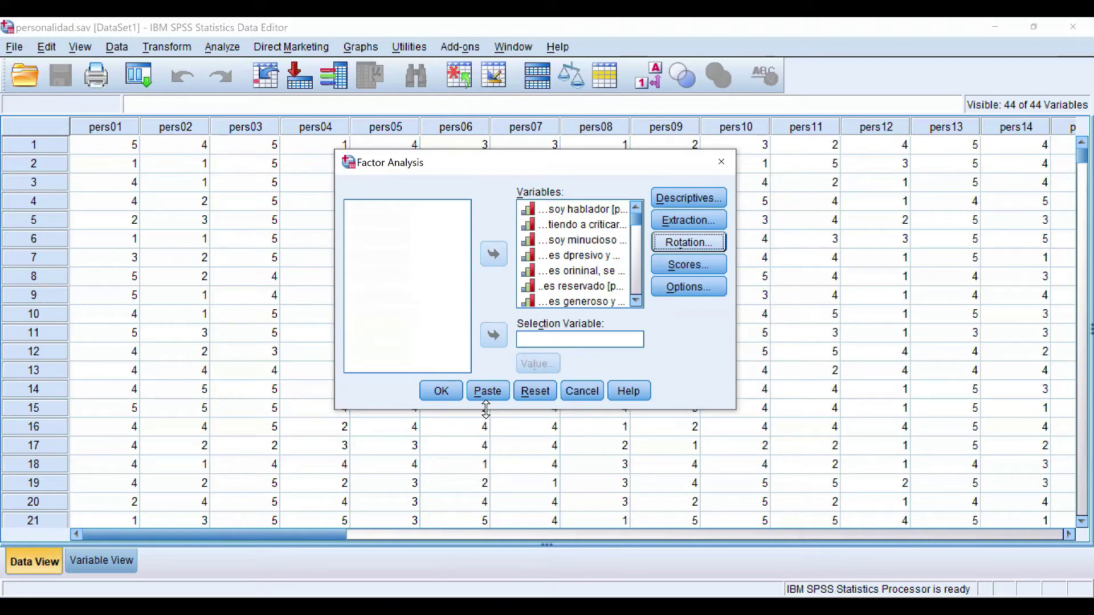
click(686, 295)
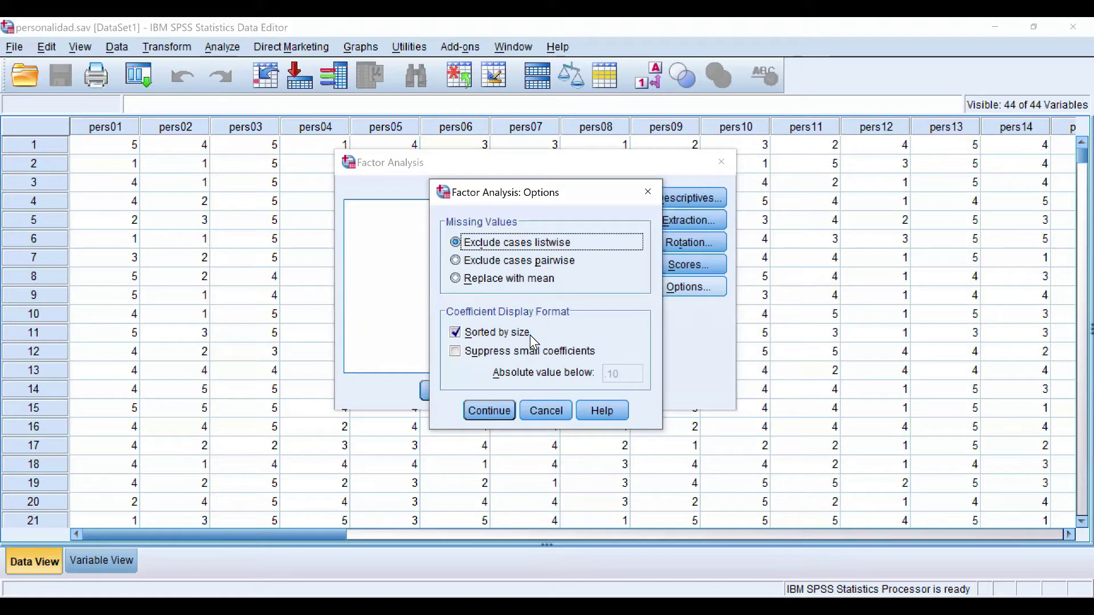
click(490, 411)
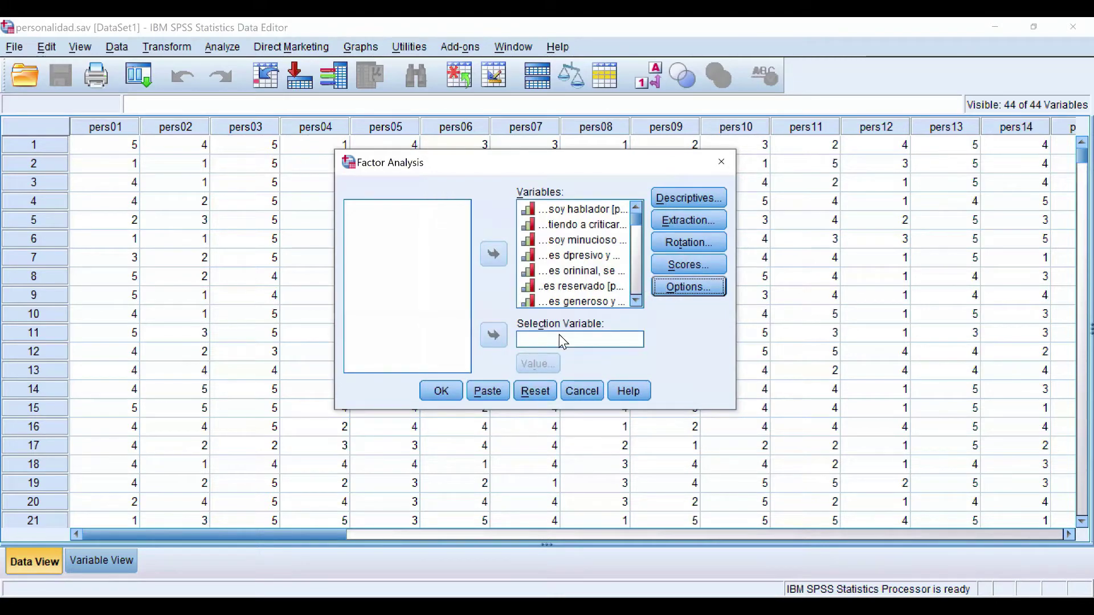
click(452, 391)
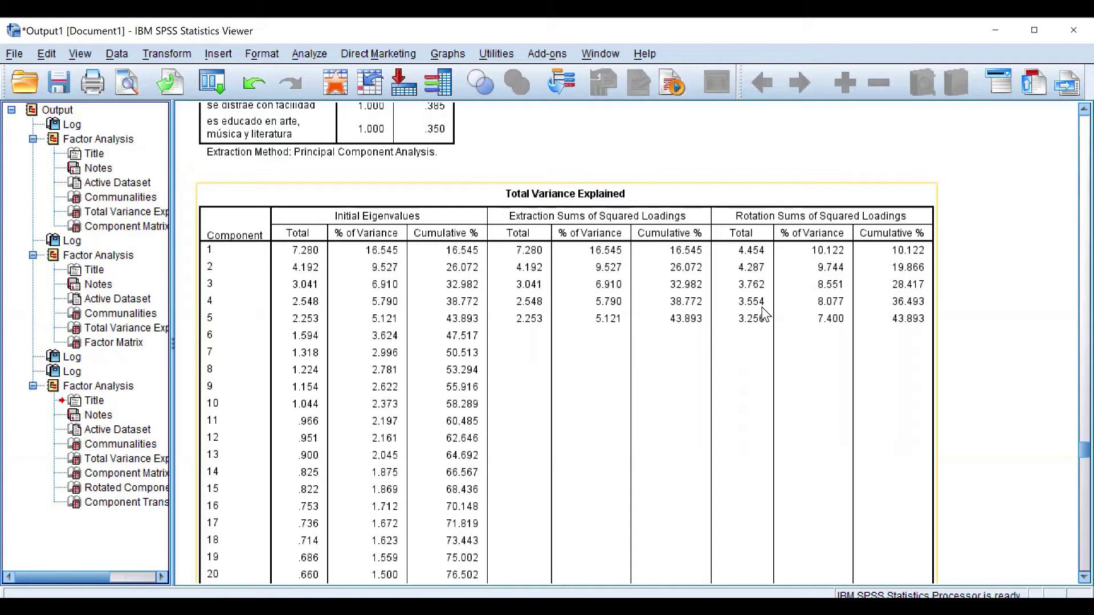
Examine the Total Variance Explained table and the item loadings in the unrotated Component Matrix of the newest analysis.
click(1068, 418)
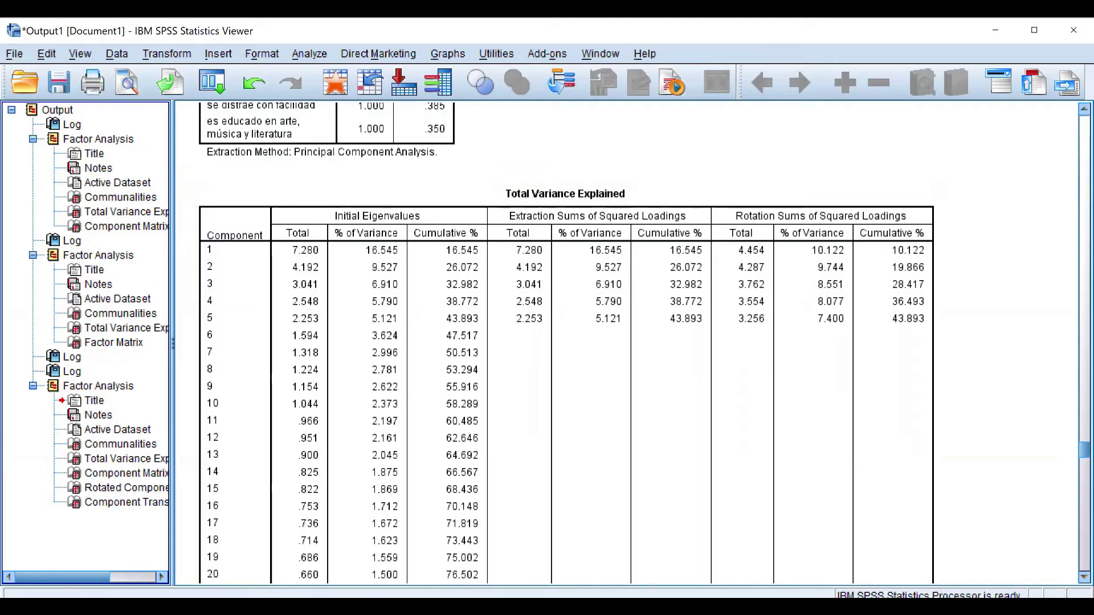
scroll(566, 344, down, 15)
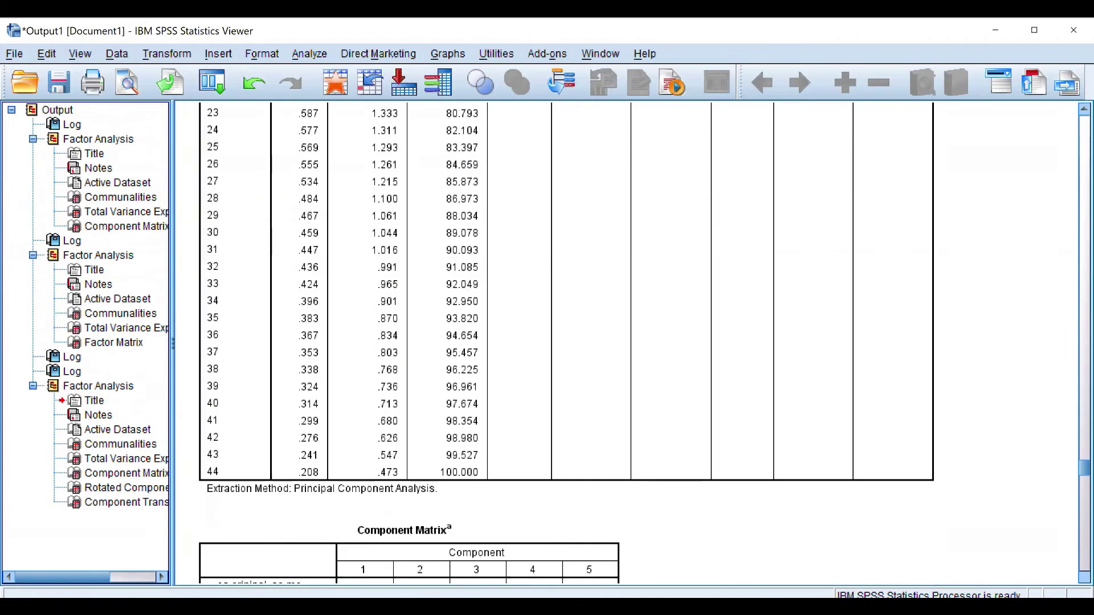
scroll(566, 343, down, 4)
click(488, 417)
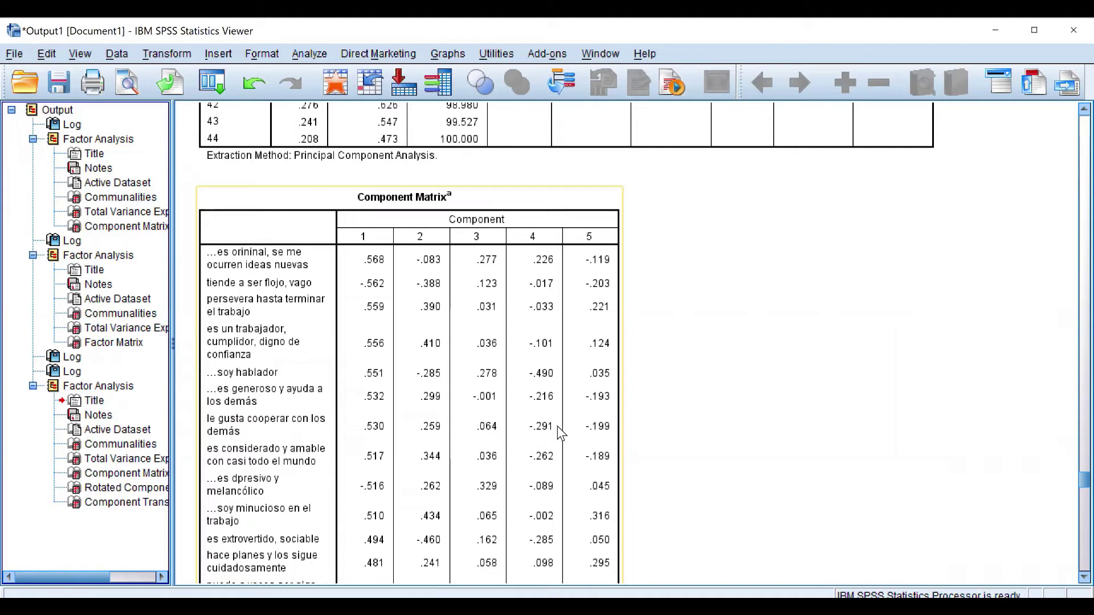
scroll(512, 291, down, 3)
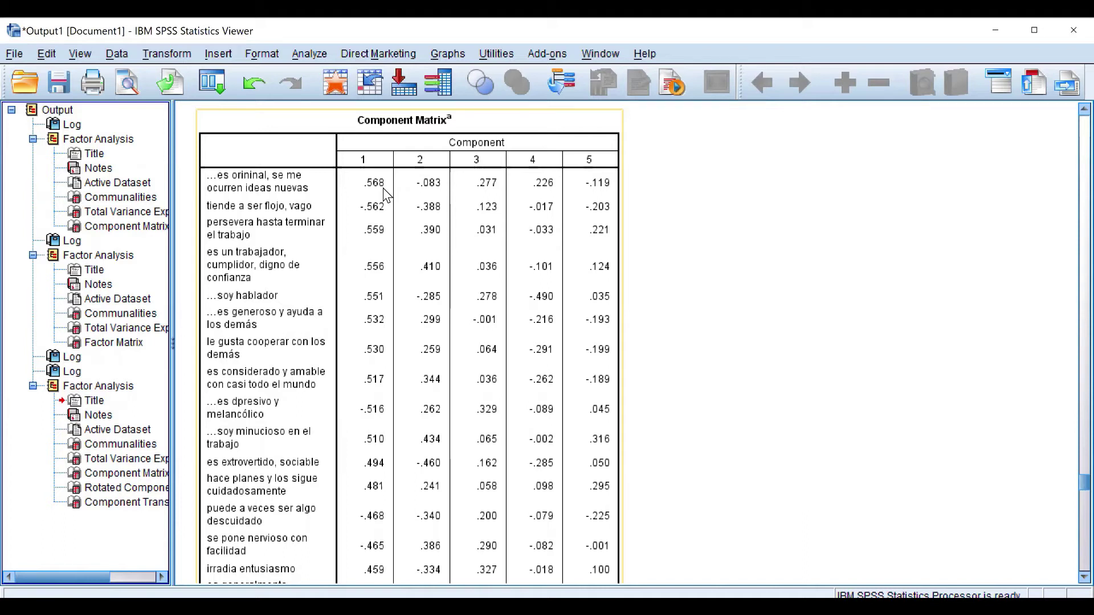
click(989, 396)
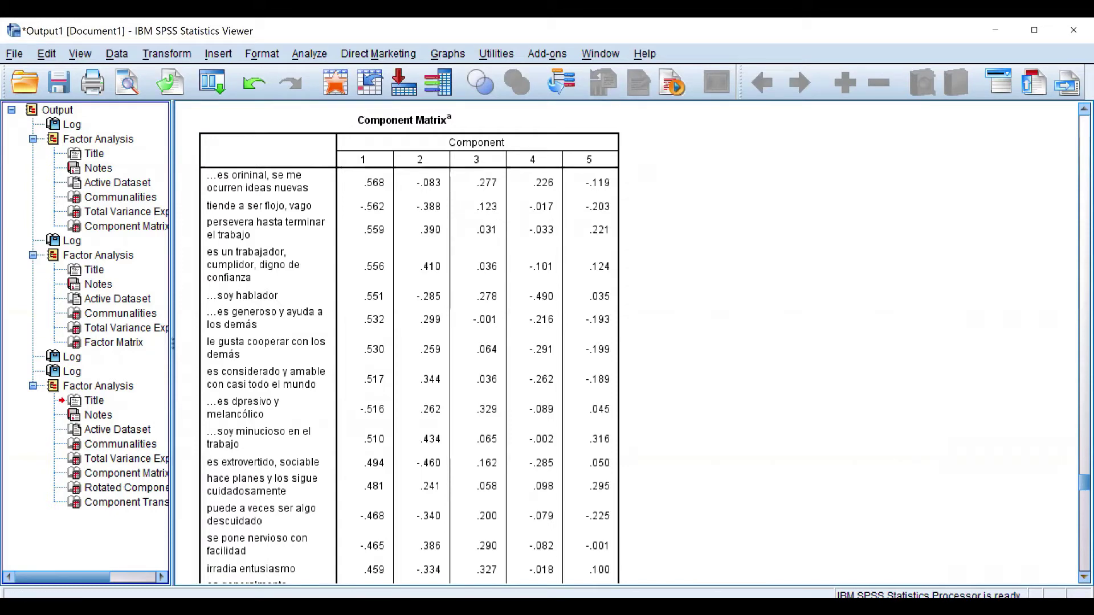
Examine the Rotated Component Matrix to see which personality items load on each of the five components.
scroll(409, 342, down, 6)
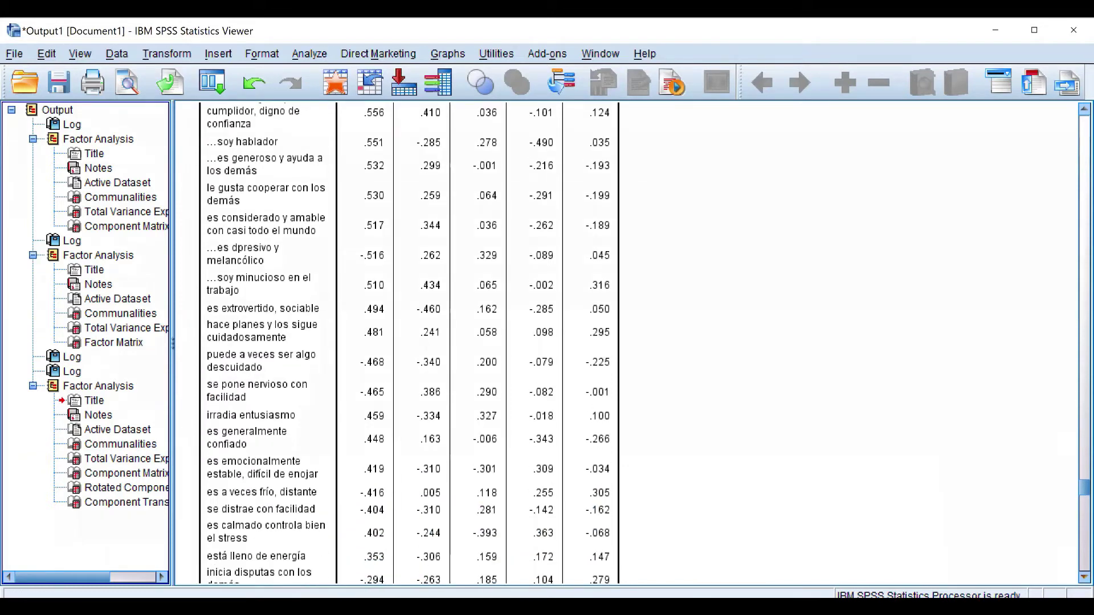
scroll(409, 342, down, 20)
scroll(409, 342, down, 15)
scroll(409, 341, down, 6)
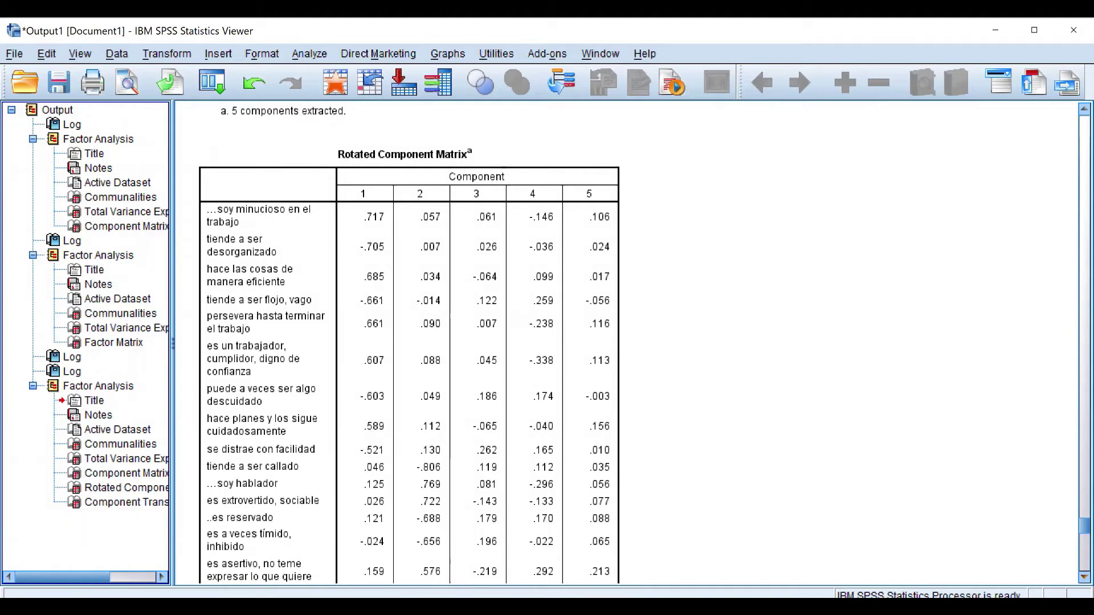
scroll(892, 487, down, 1)
click(490, 224)
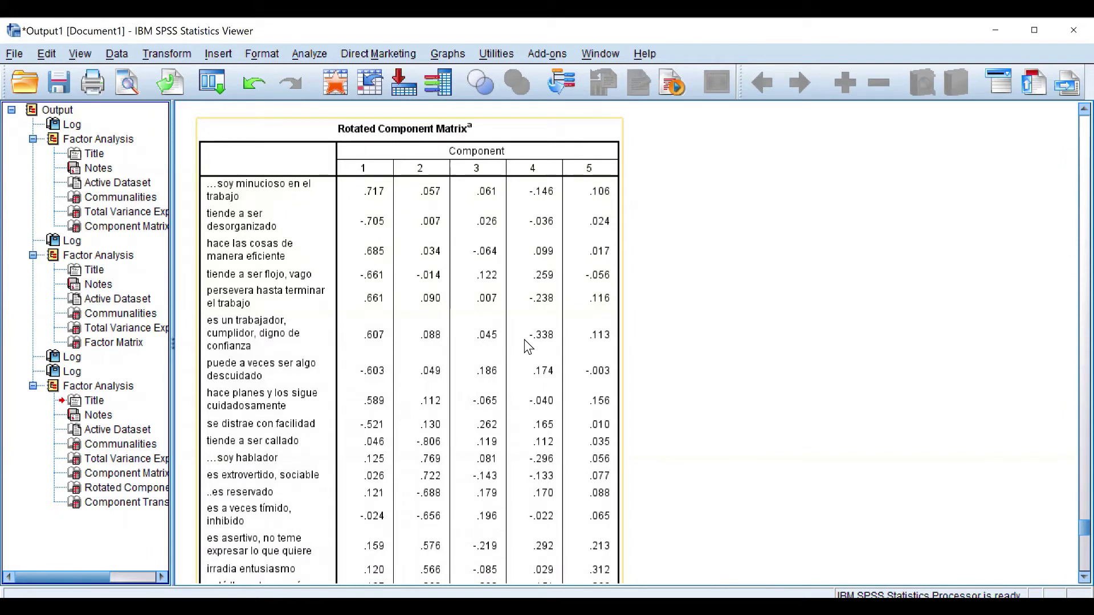
click(662, 368)
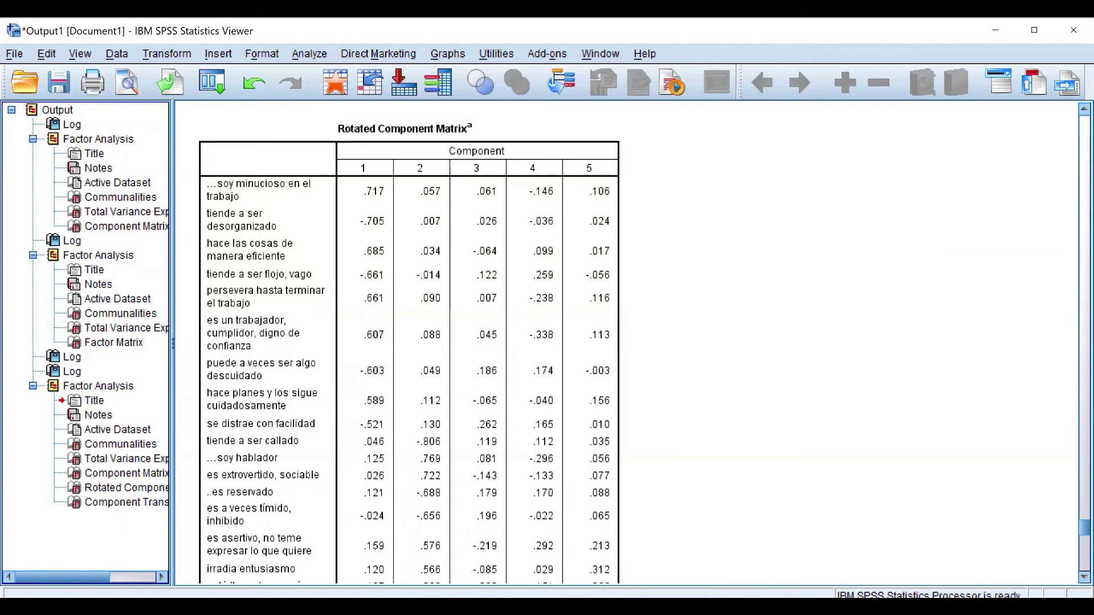
scroll(630, 405, down, 3)
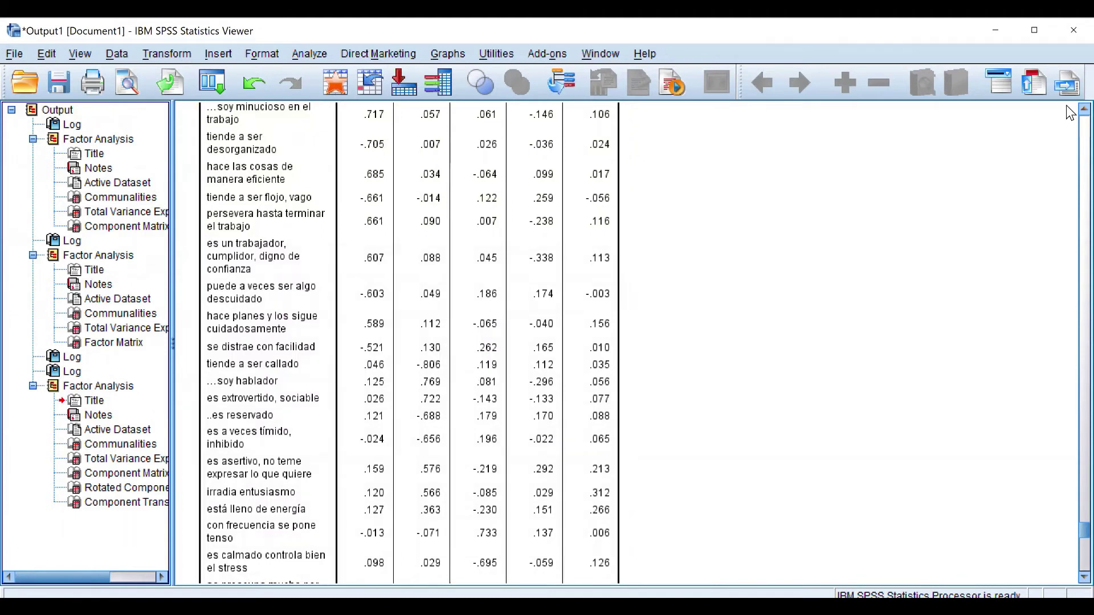
scroll(1065, 113, up, 2)
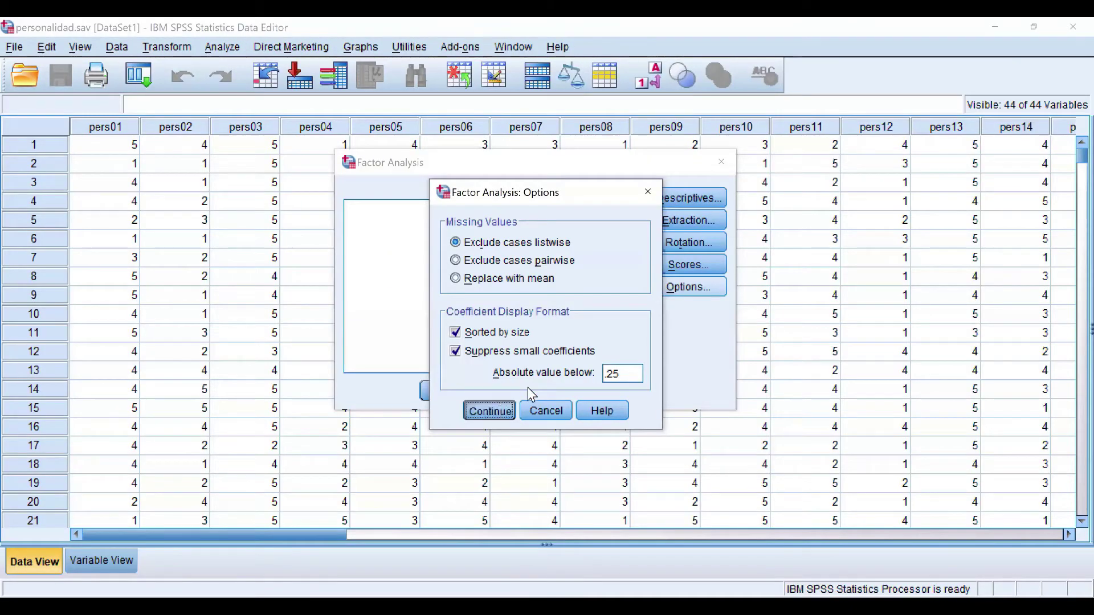
Rerun the factor analysis with coefficients sorted by size and those with an absolute value below .25 suppressed.
click(489, 411)
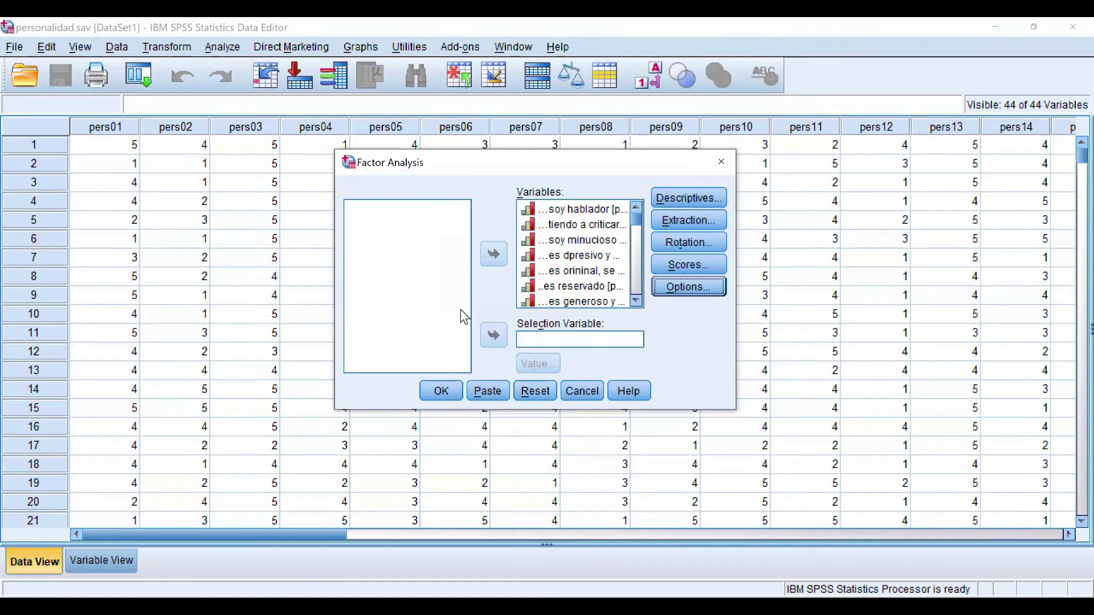
click(452, 394)
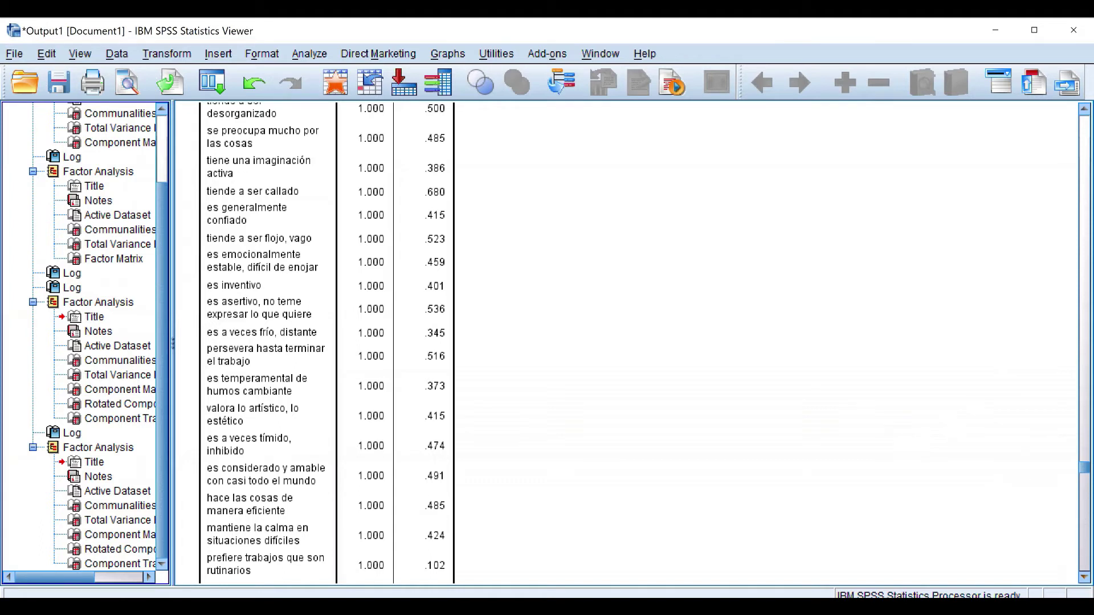
Review the new output down to the unrotated Component Matrix with small coefficients suppressed.
scroll(648, 342, down, 15)
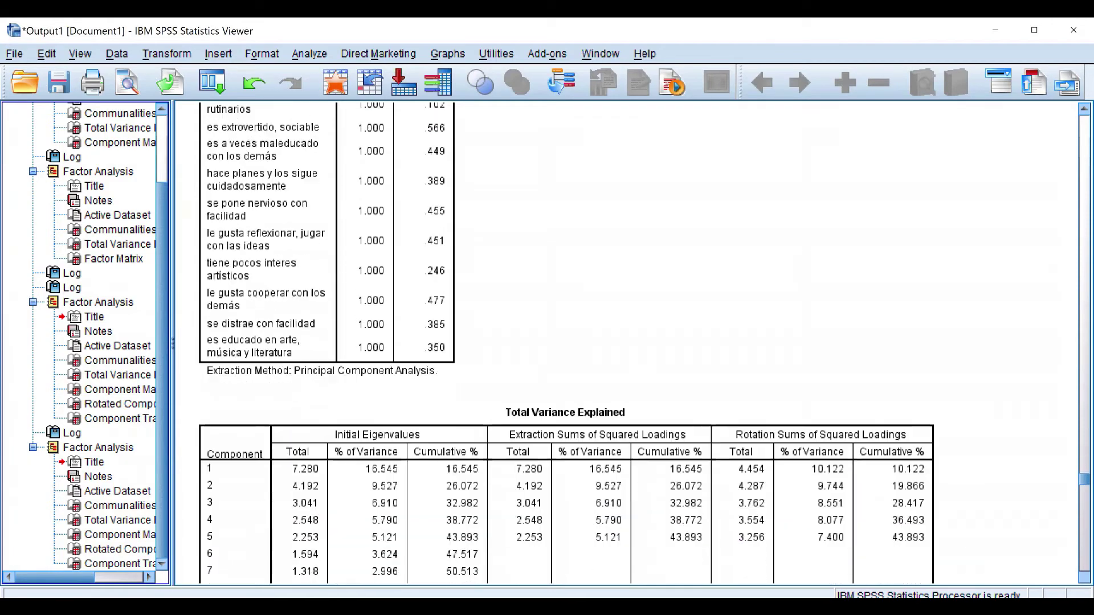
scroll(567, 342, down, 15)
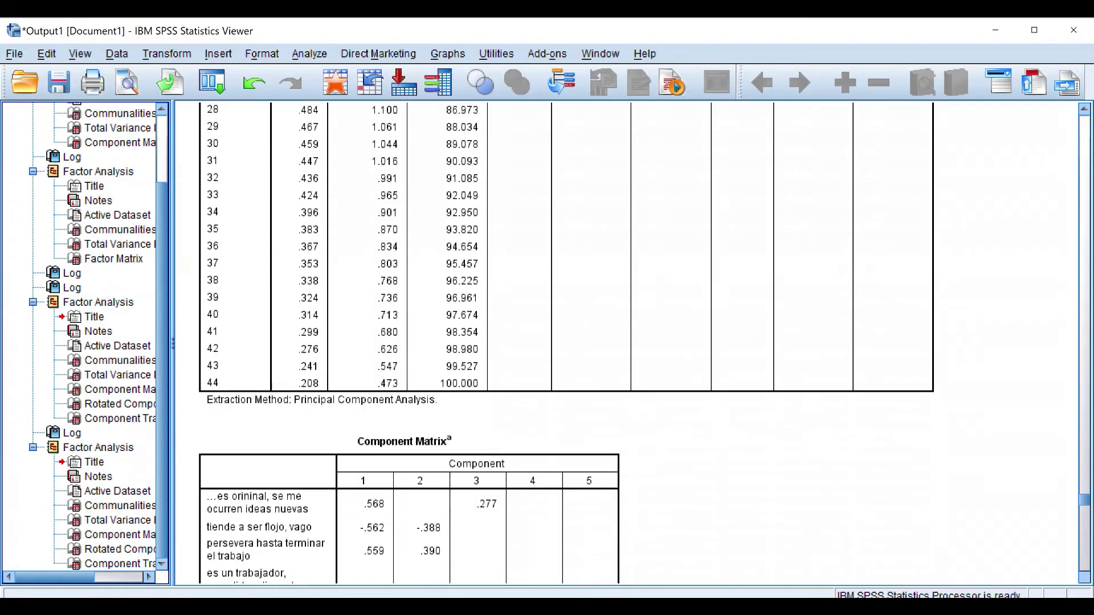
scroll(567, 343, down, 5)
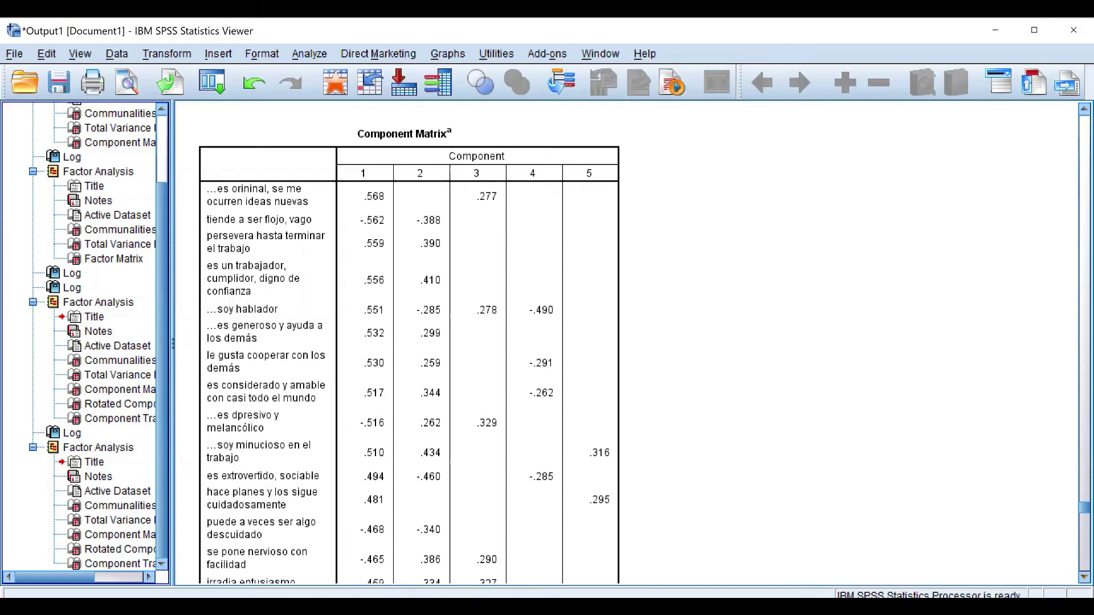
scroll(409, 342, down, 5)
scroll(409, 341, down, 10)
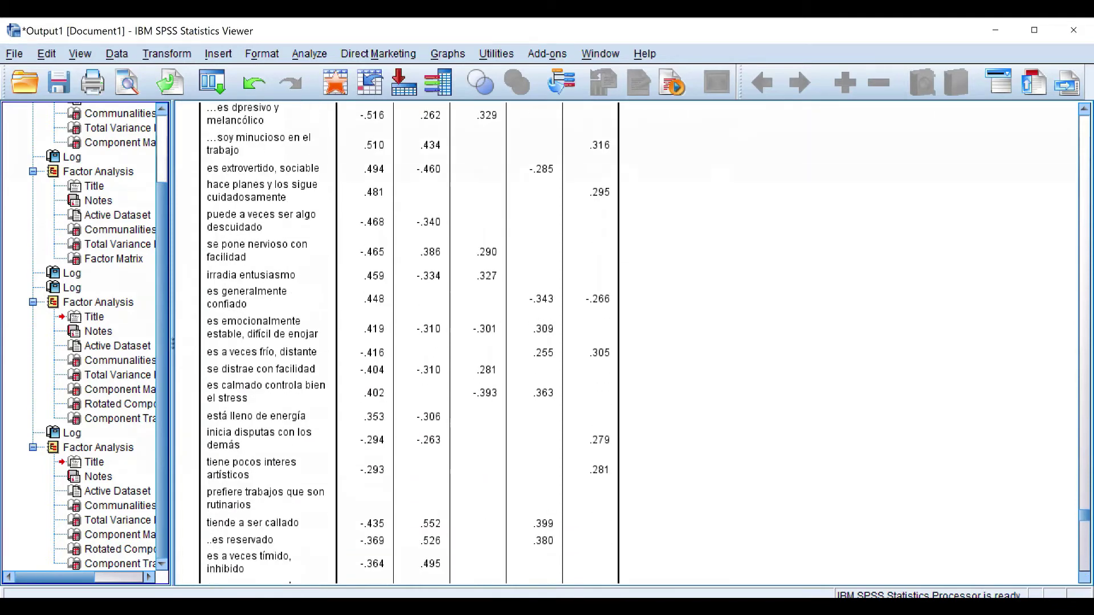
Examine how the items group by component in the new Rotated Component Matrix with small loadings hidden.
scroll(409, 342, down, 8)
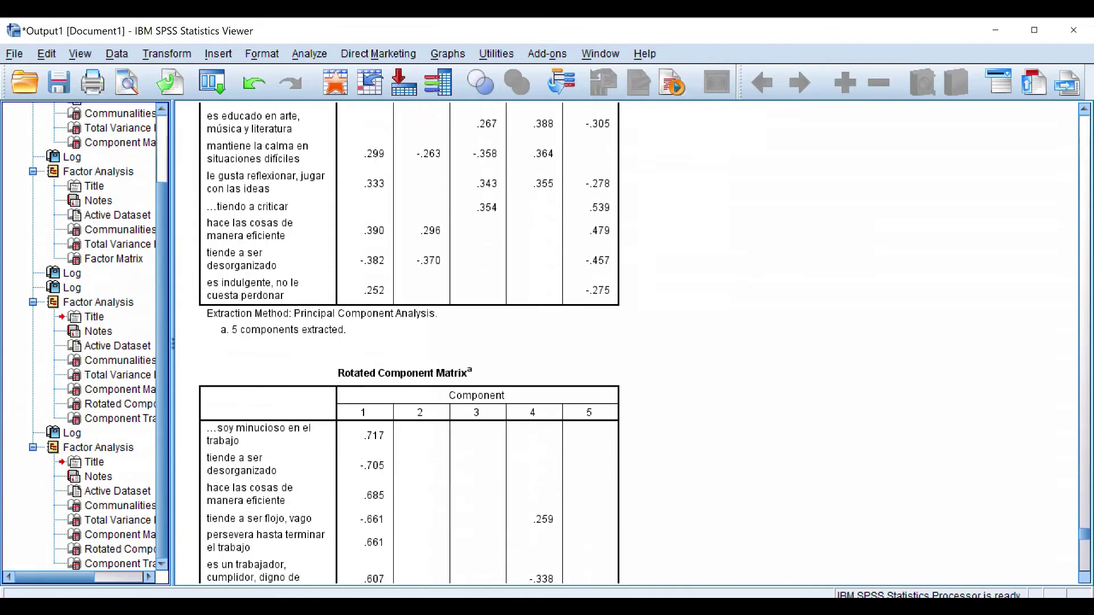
scroll(408, 342, down, 1)
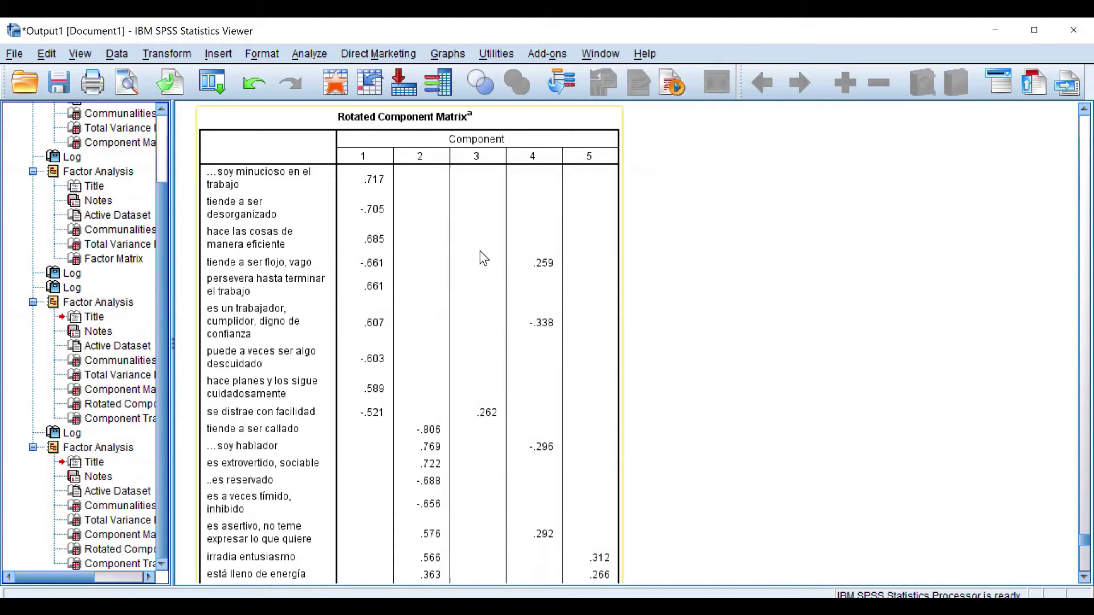
click(706, 481)
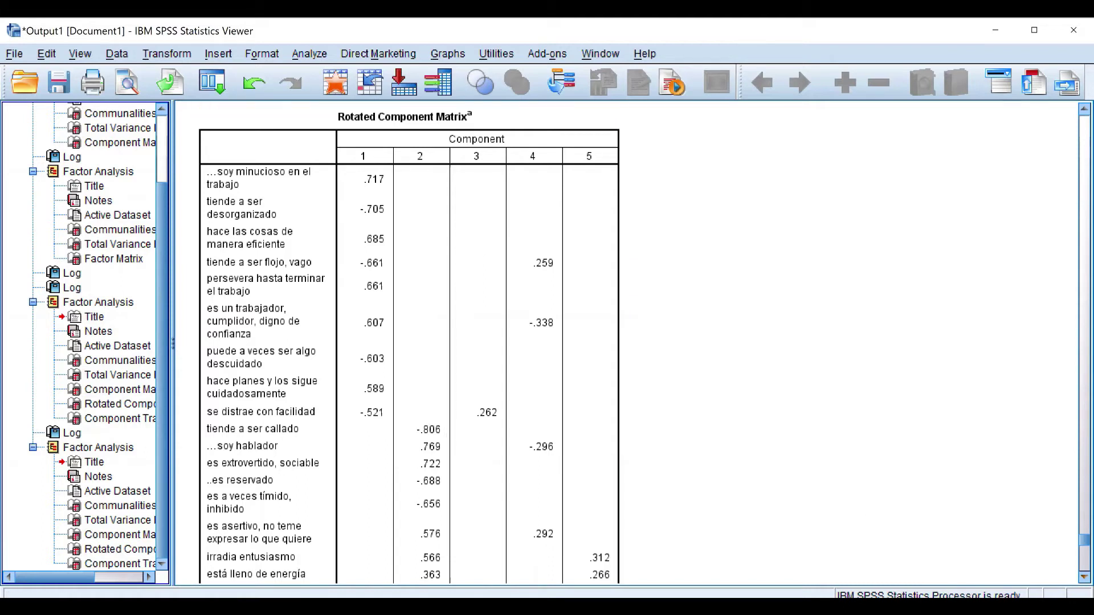
scroll(409, 341, down, 1)
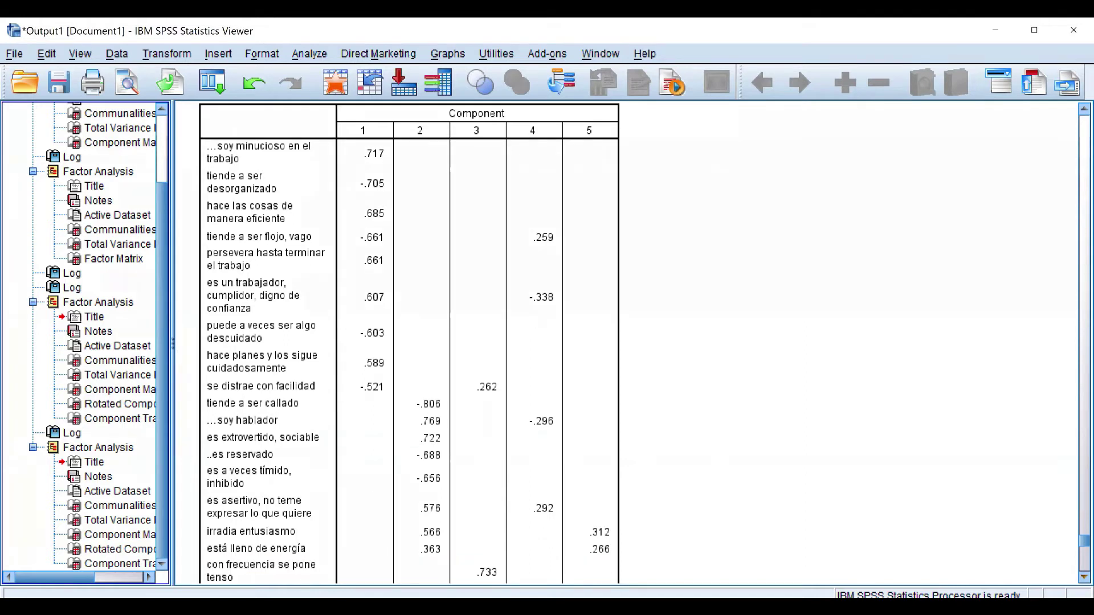
scroll(409, 342, down, 8)
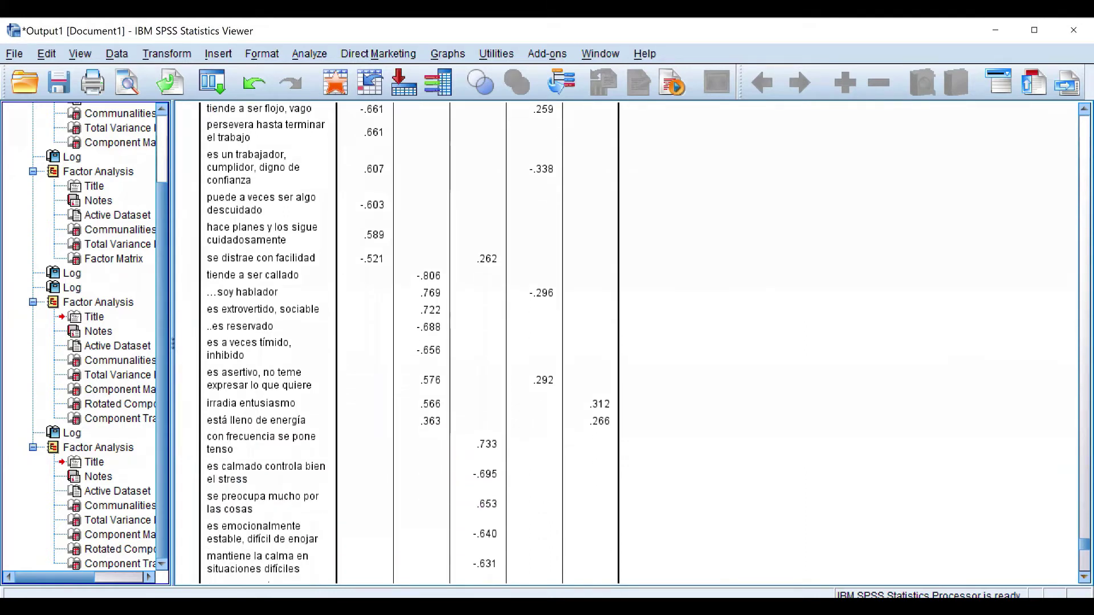
scroll(409, 342, down, 7)
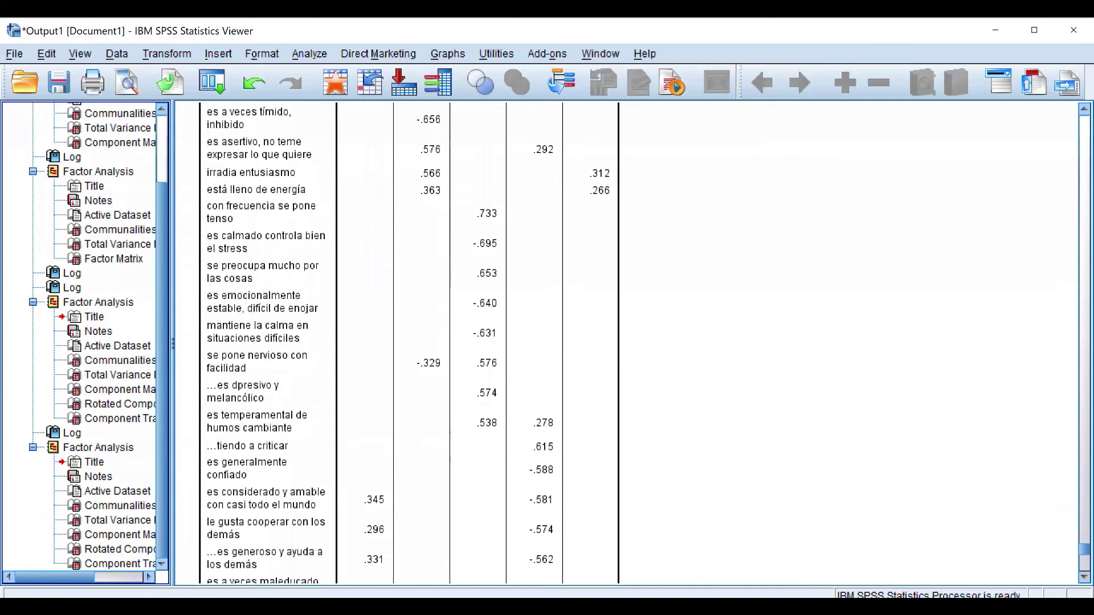
scroll(409, 342, down, 1)
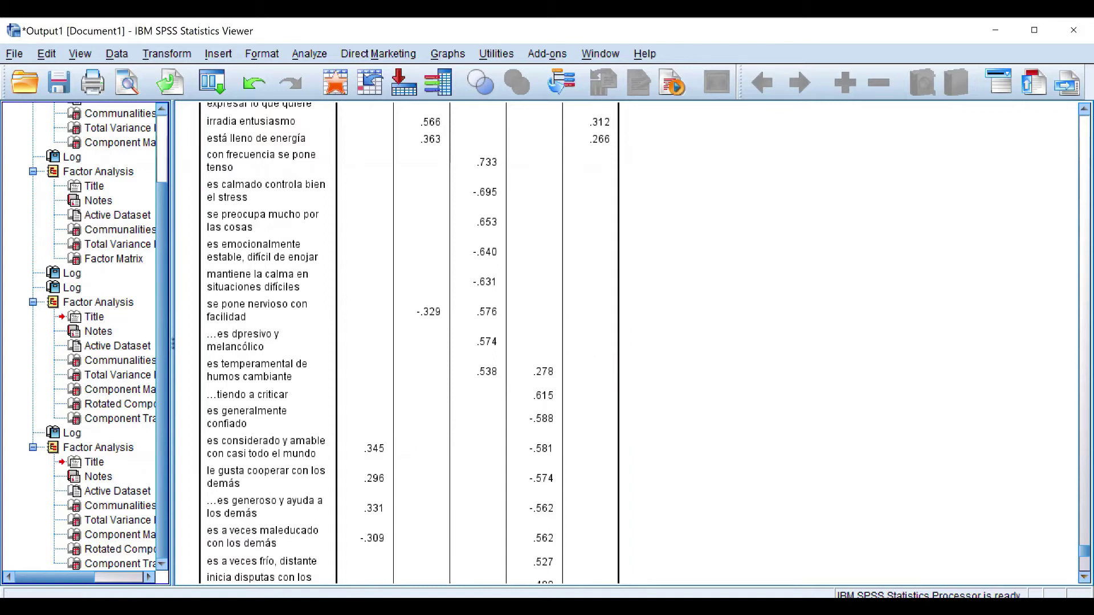
scroll(409, 344, down, 6)
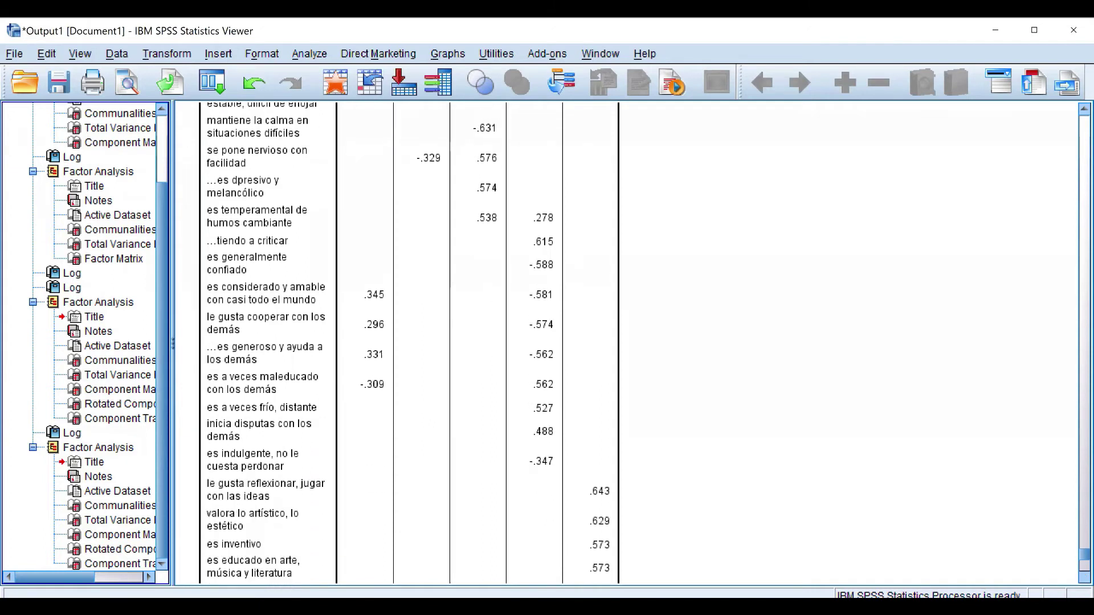
Examine the lower part of the Rotated Component Matrix for the items that load on the fourth and fifth components.
scroll(409, 344, down, 5)
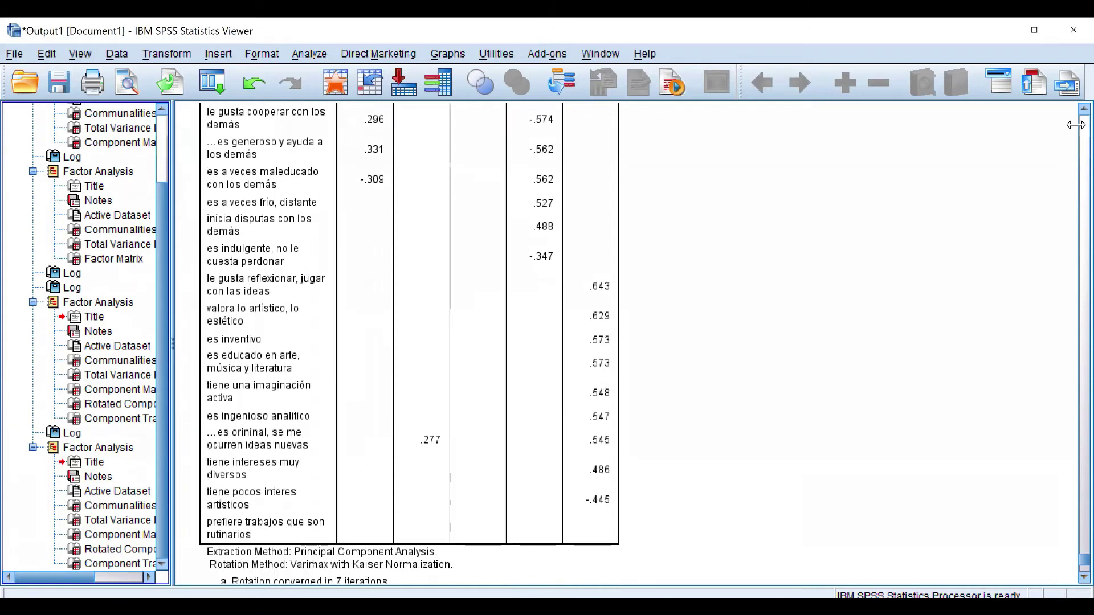
scroll(1069, 117, up, 15)
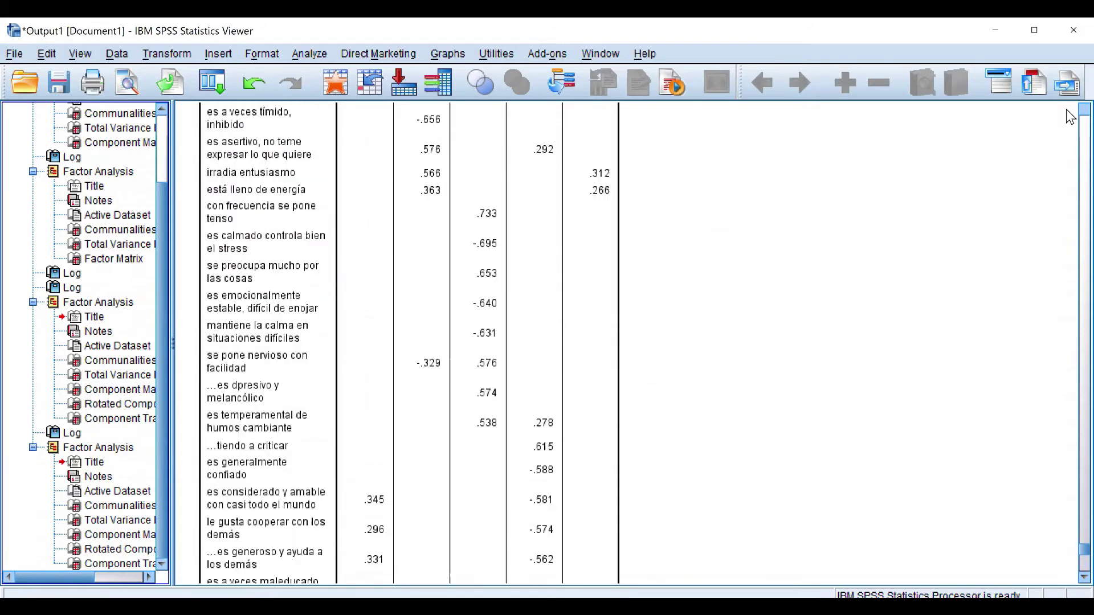
scroll(1069, 117, up, 12)
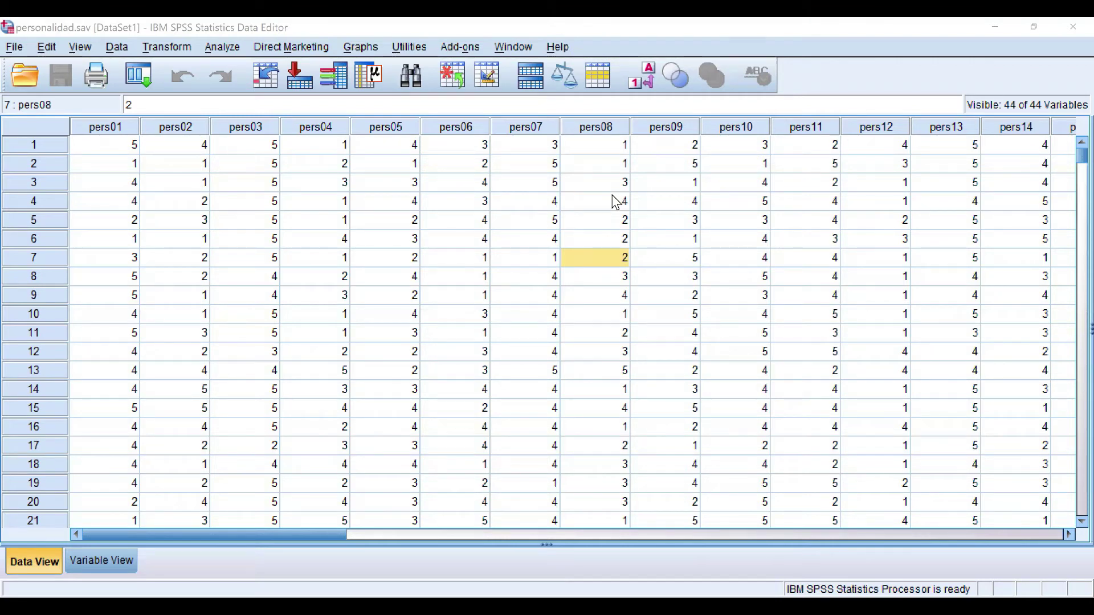
Rerun the factor analysis of the personality items with Direct Oblimin rotation at a delta of 0.
click(222, 47)
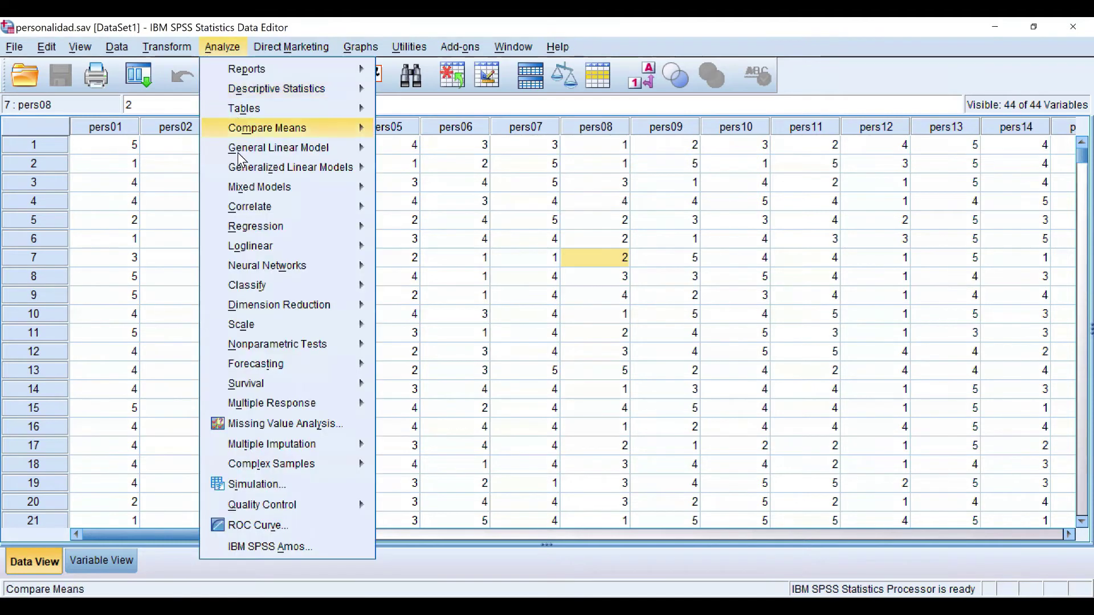
mouse_move(320, 307)
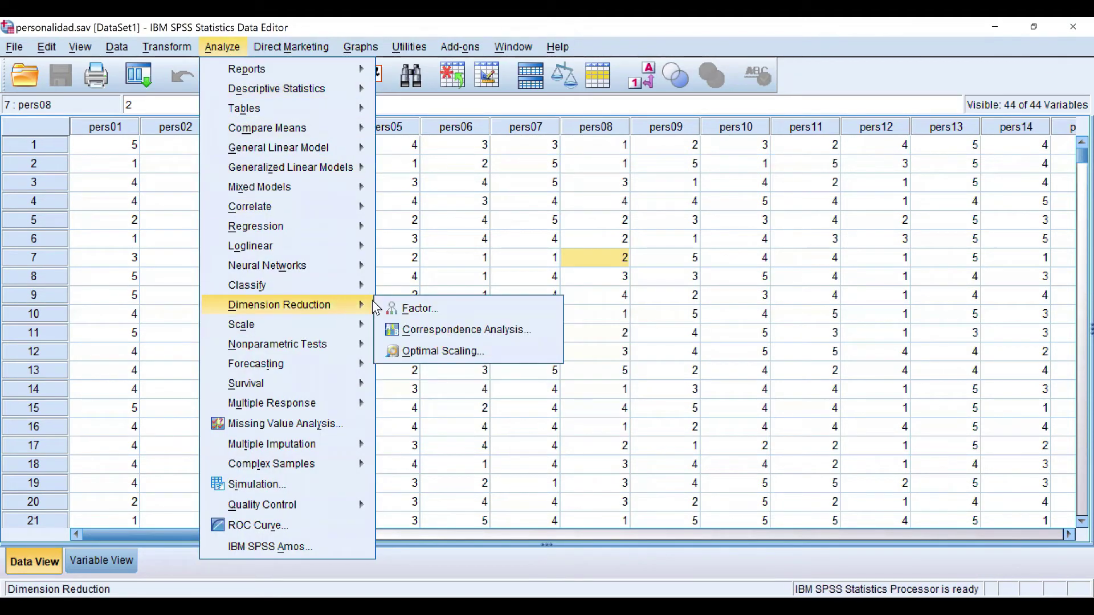
click(424, 309)
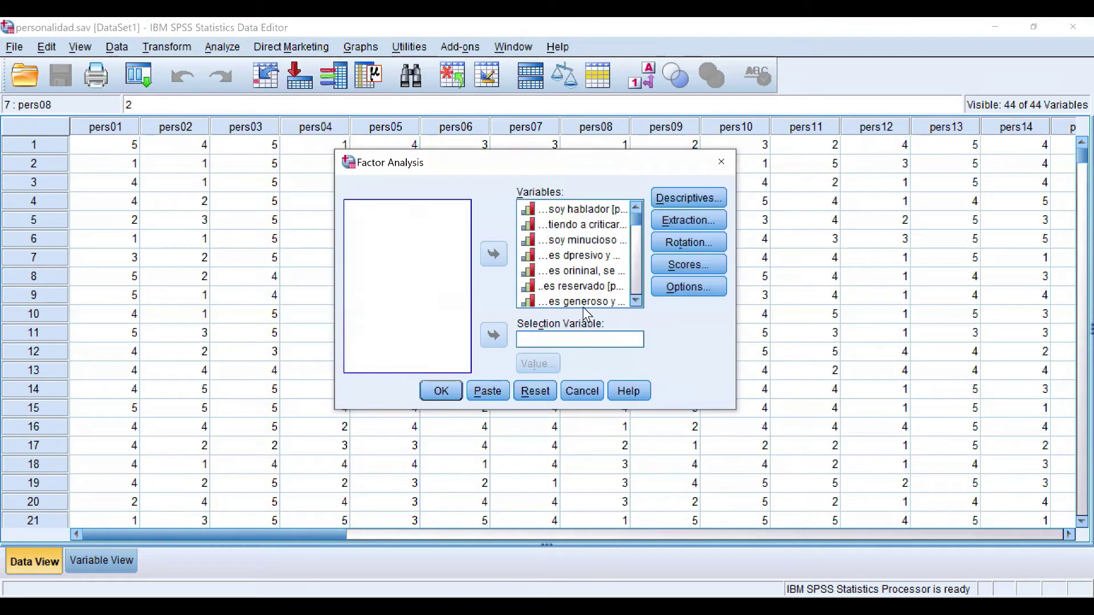
click(685, 245)
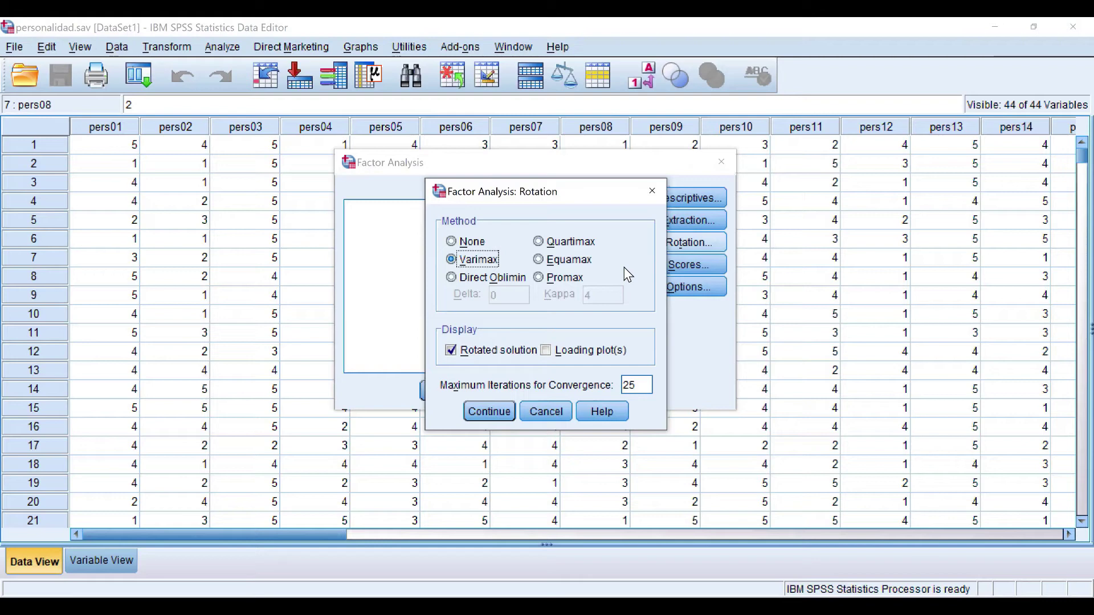
click(471, 279)
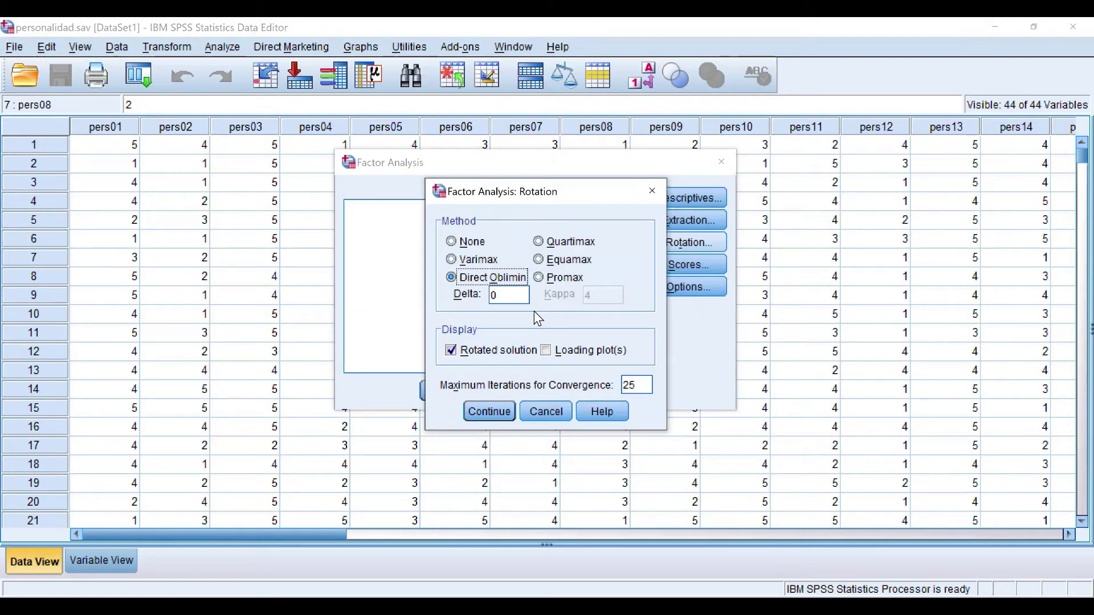
click(491, 413)
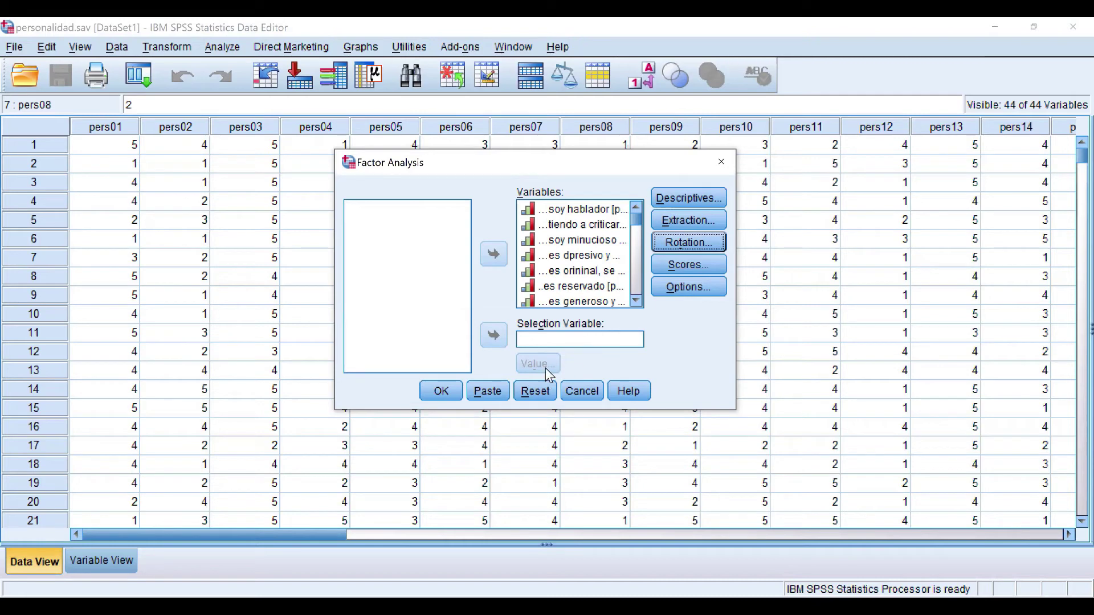
click(454, 392)
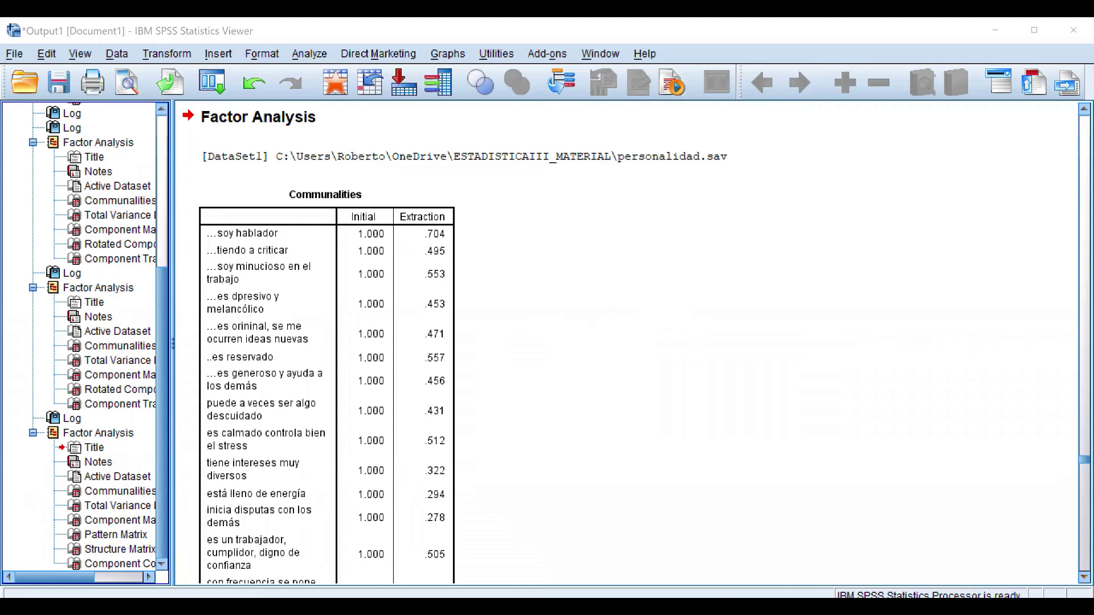
Review the Communalities and the Total Variance Explained table of the oblique solution, including the rotation sums of squared loadings.
scroll(626, 341, down, 5)
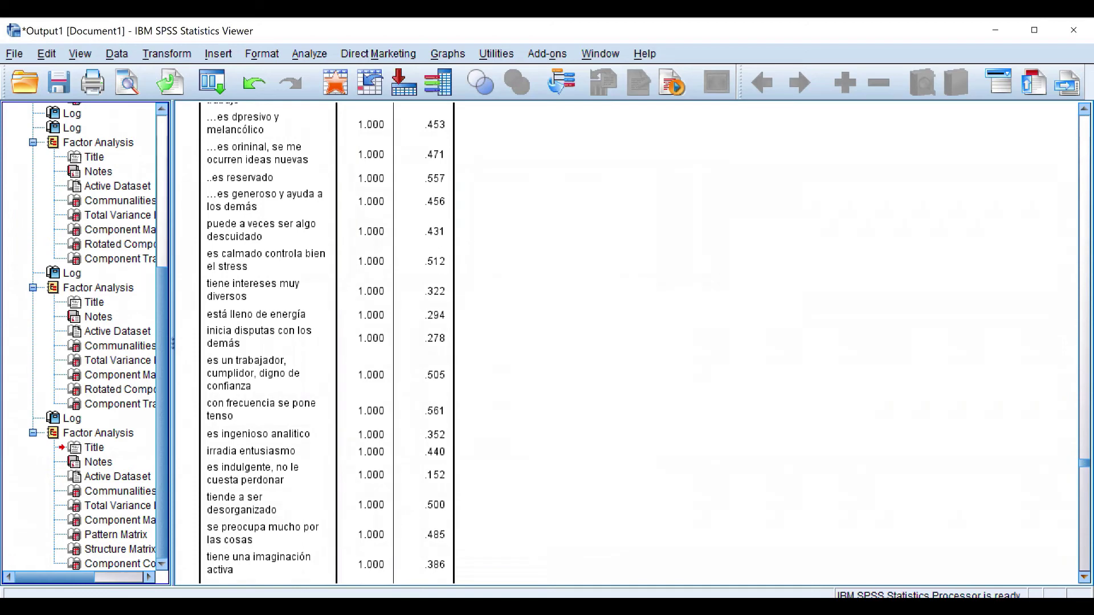
scroll(325, 342, down, 15)
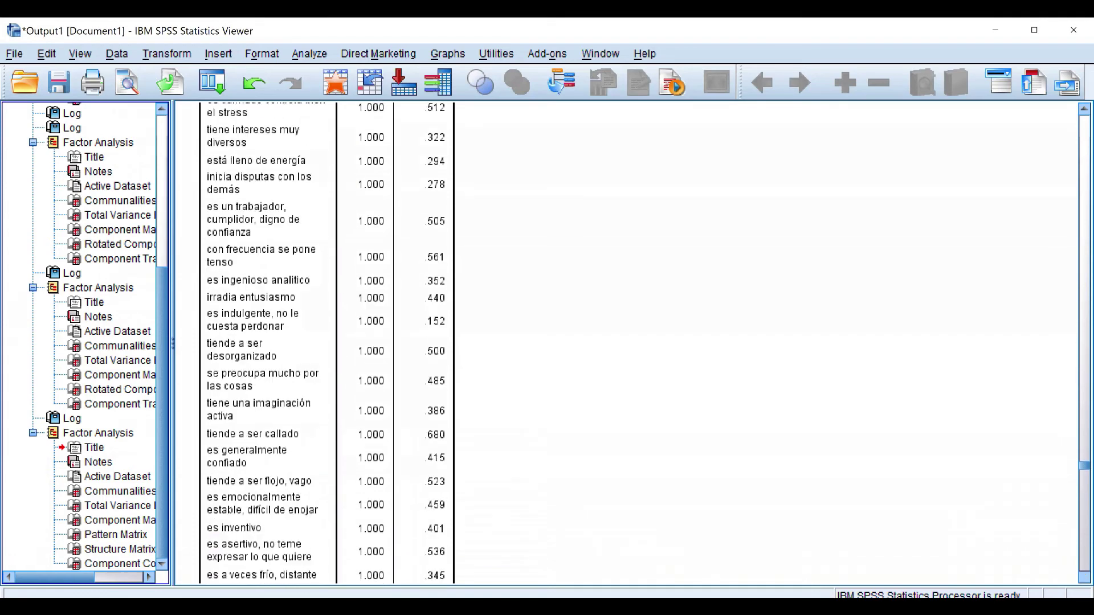
scroll(496, 341, down, 18)
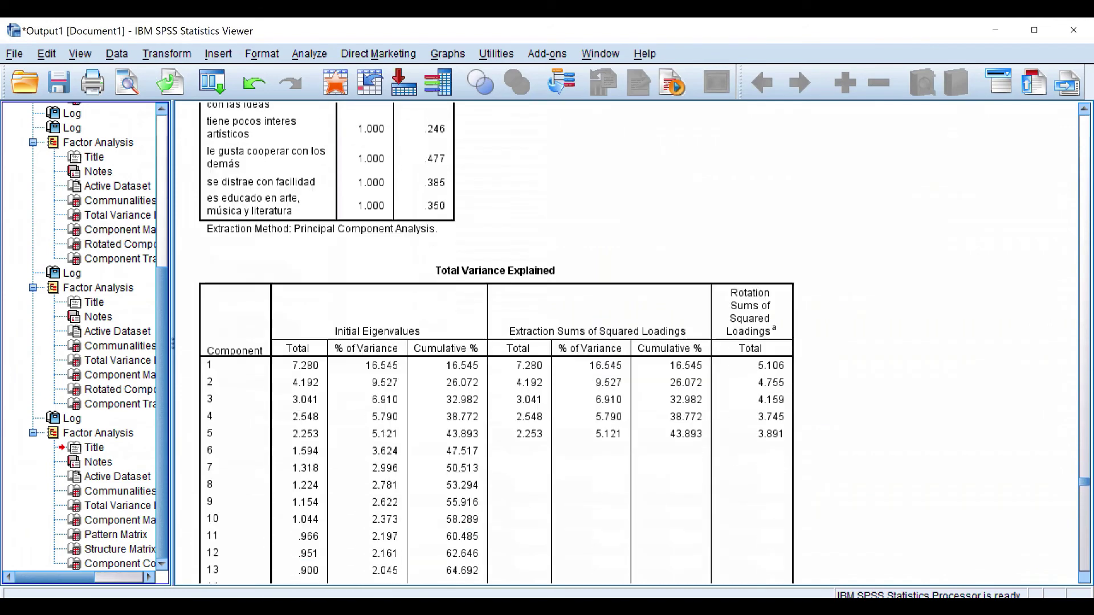
scroll(496, 342, down, 1)
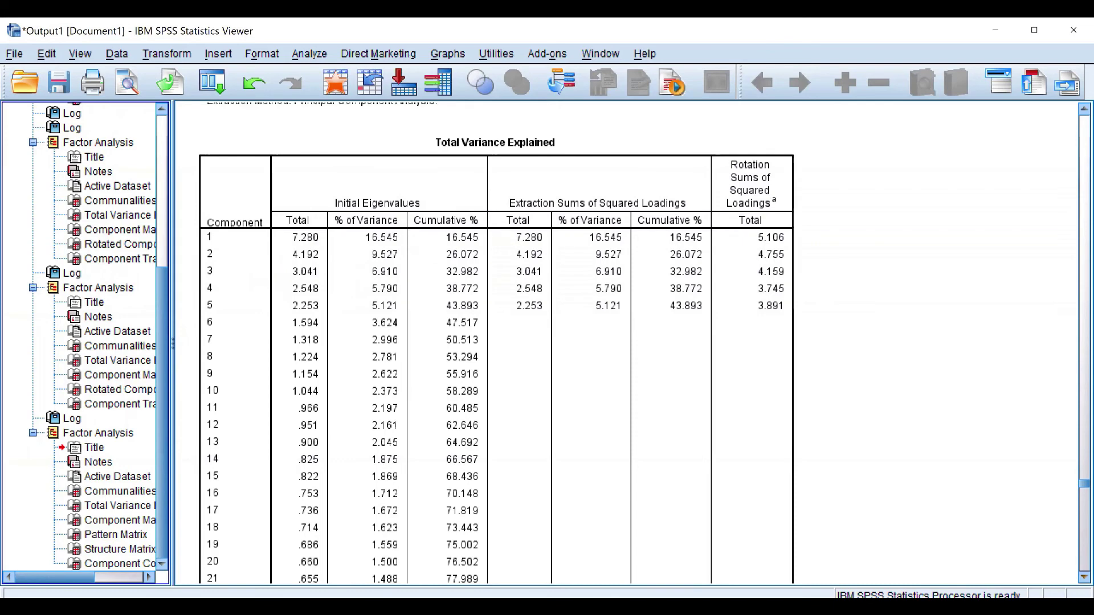
Check the footnote on correlated components under Total Variance Explained and review the unrotated Component Matrix.
scroll(496, 341, down, 15)
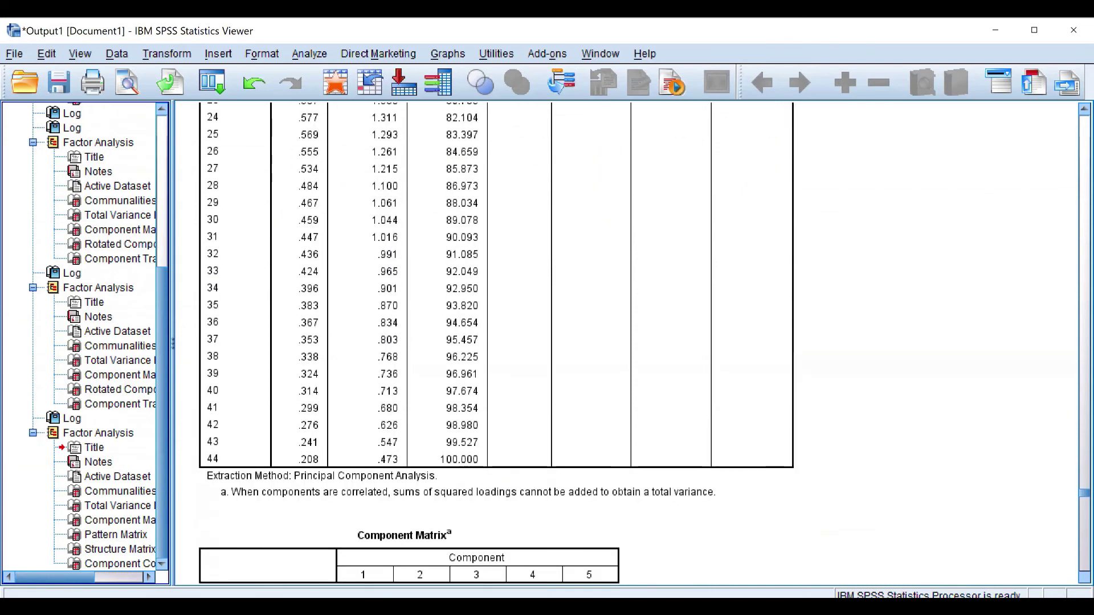
scroll(495, 341, down, 3)
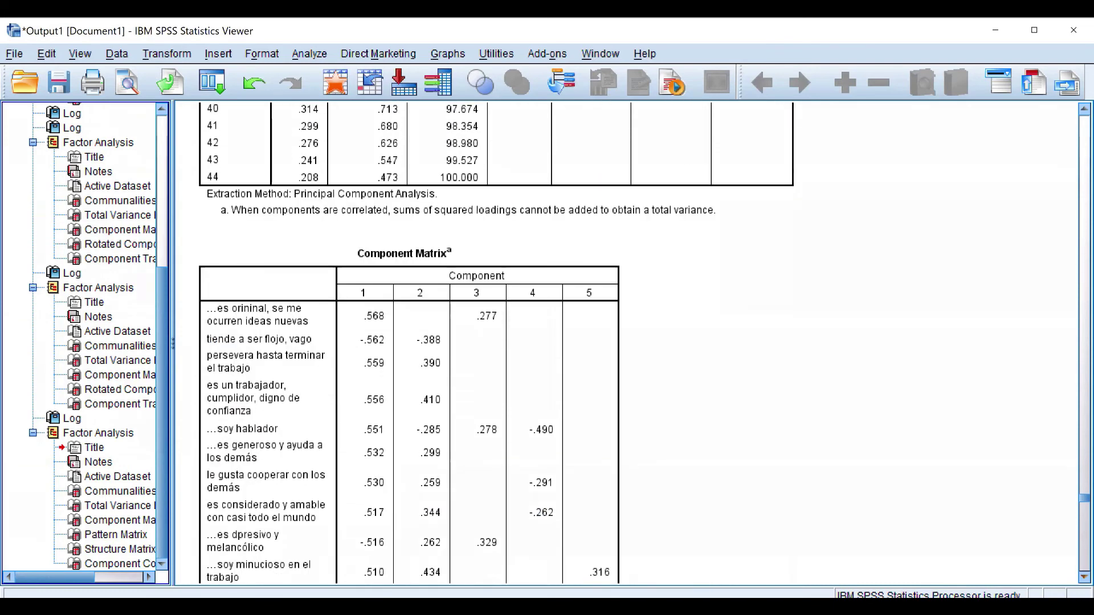
scroll(496, 341, down, 4)
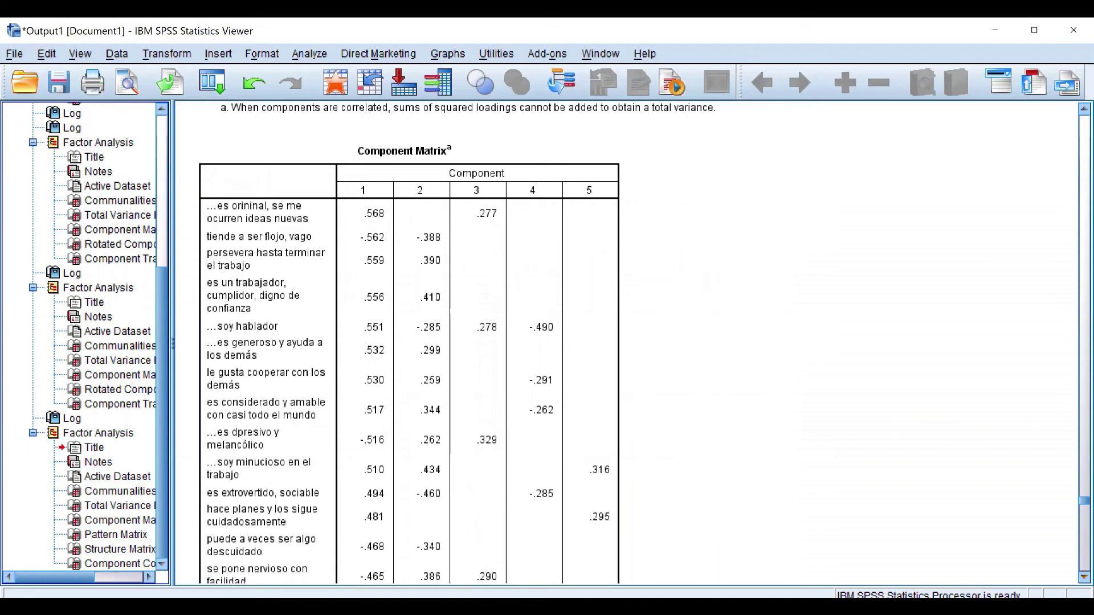
scroll(456, 341, down, 15)
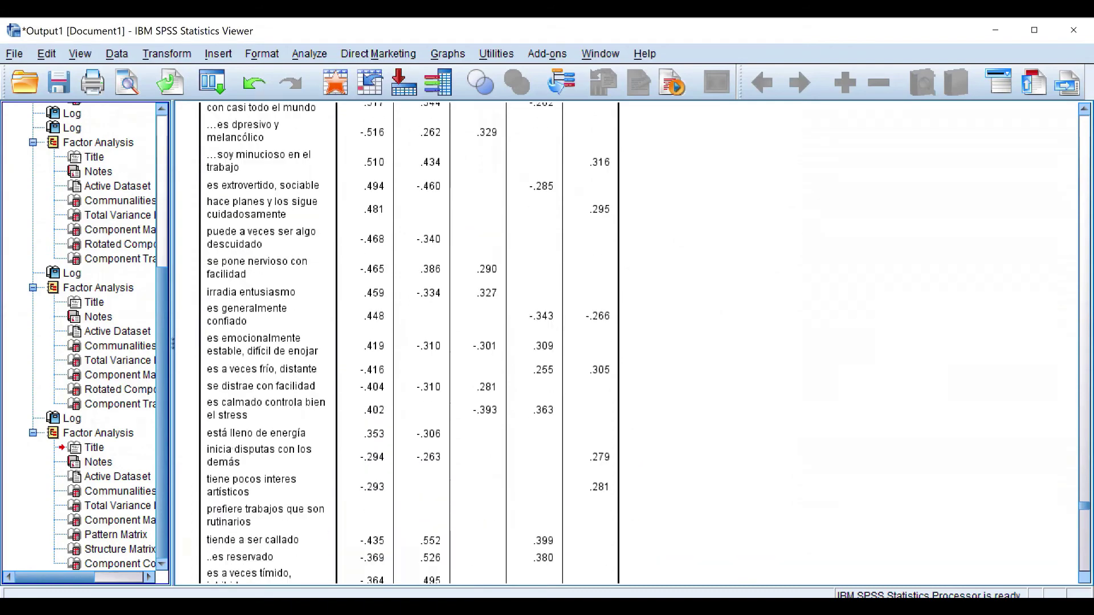
scroll(409, 341, down, 15)
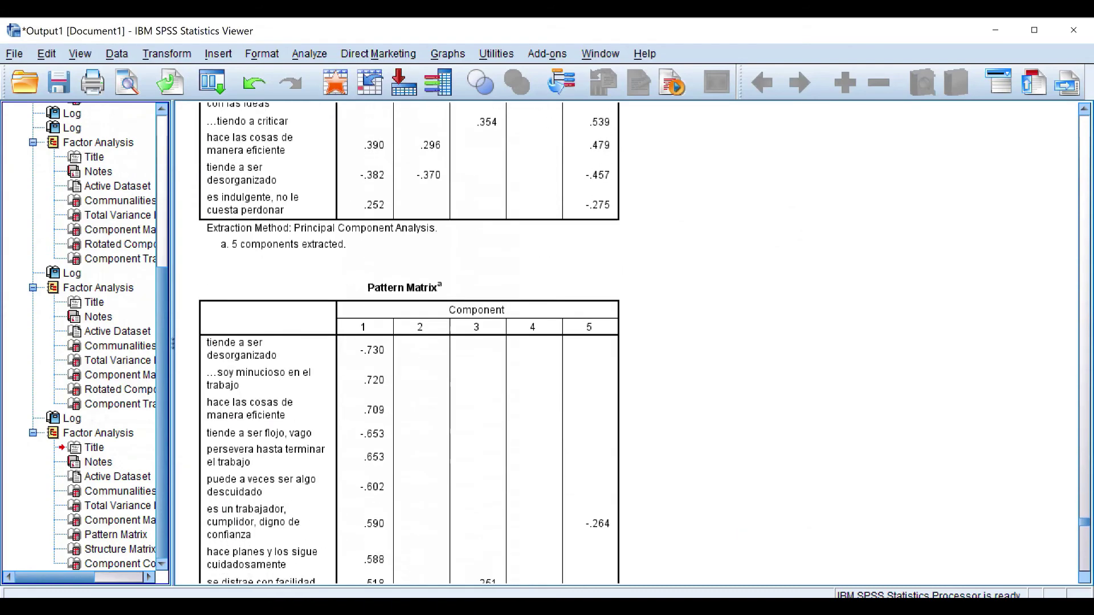
Examine the Pattern Matrix of the Oblimin rotation to see which personality items load on each of the five components.
scroll(409, 342, down, 1)
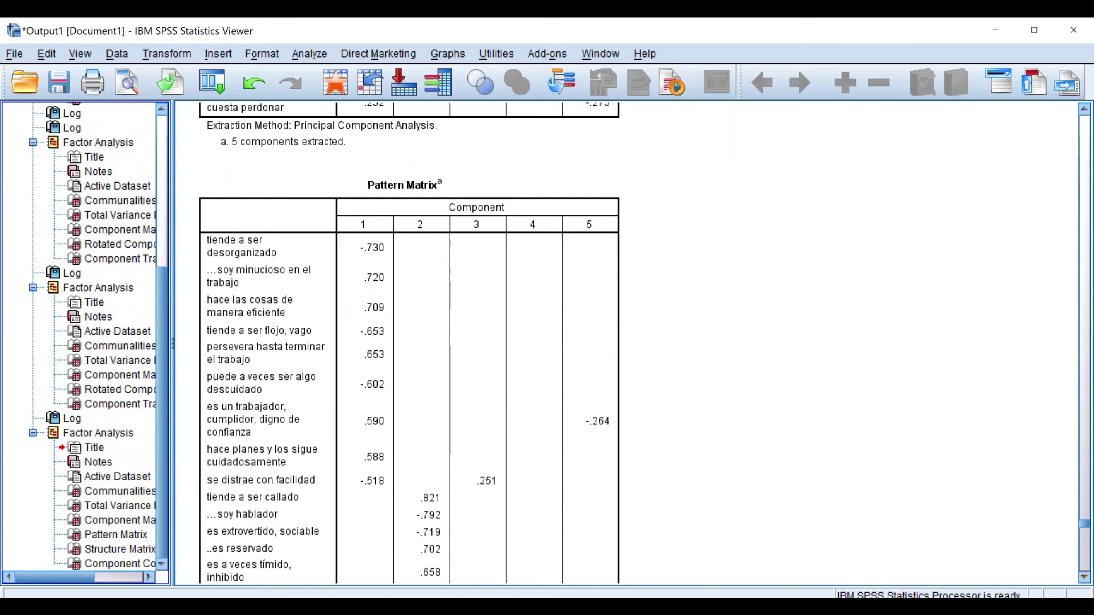
scroll(409, 343, down, 10)
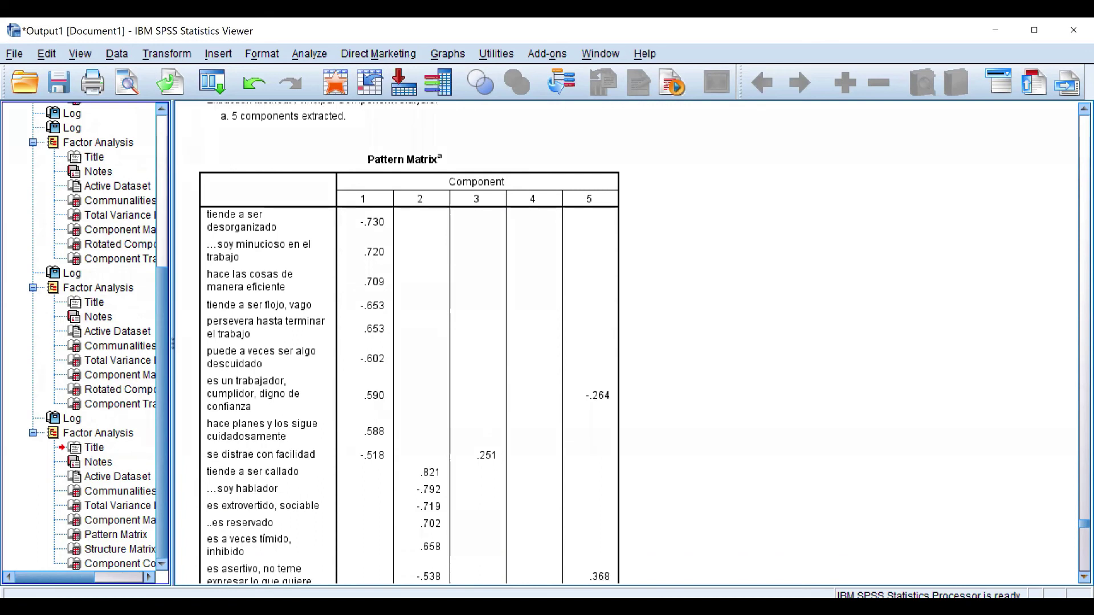
scroll(409, 343, down, 20)
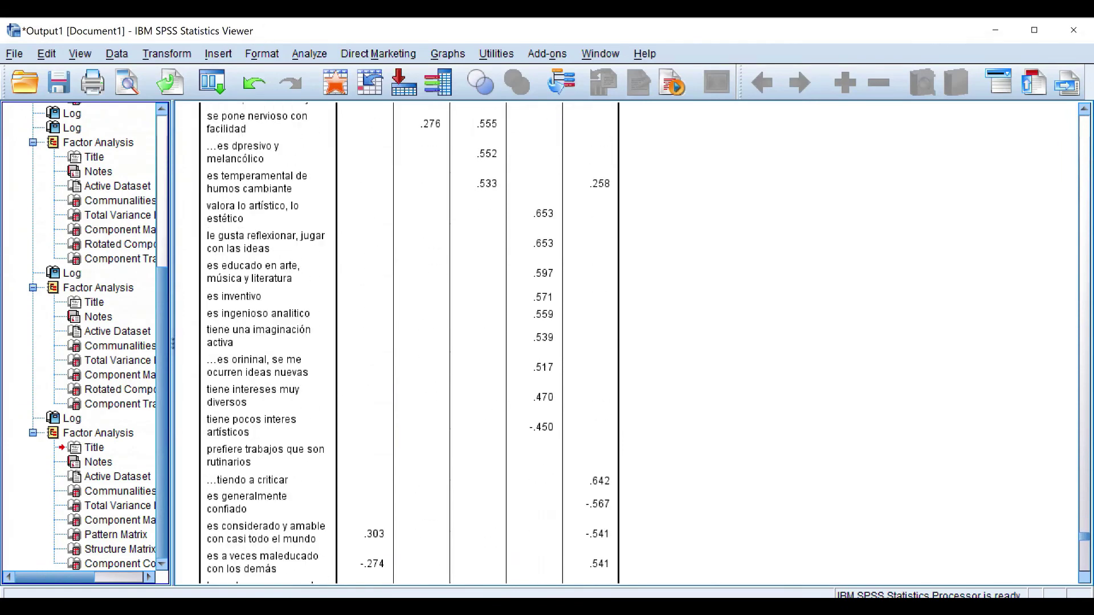
scroll(409, 343, down, 4)
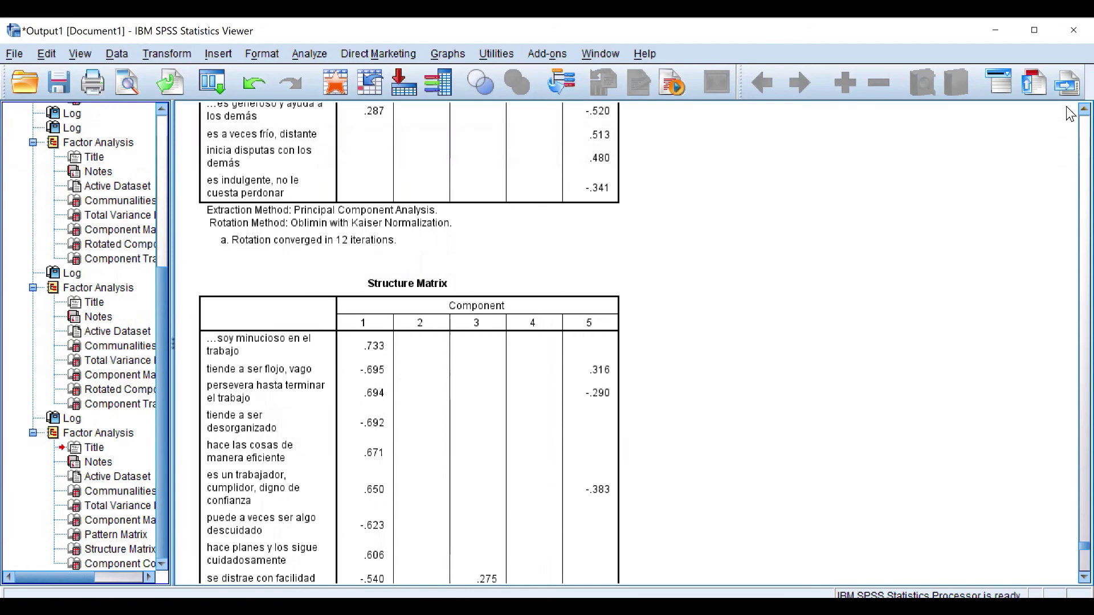
scroll(1069, 120, up, 16)
scroll(1069, 114, up, 8)
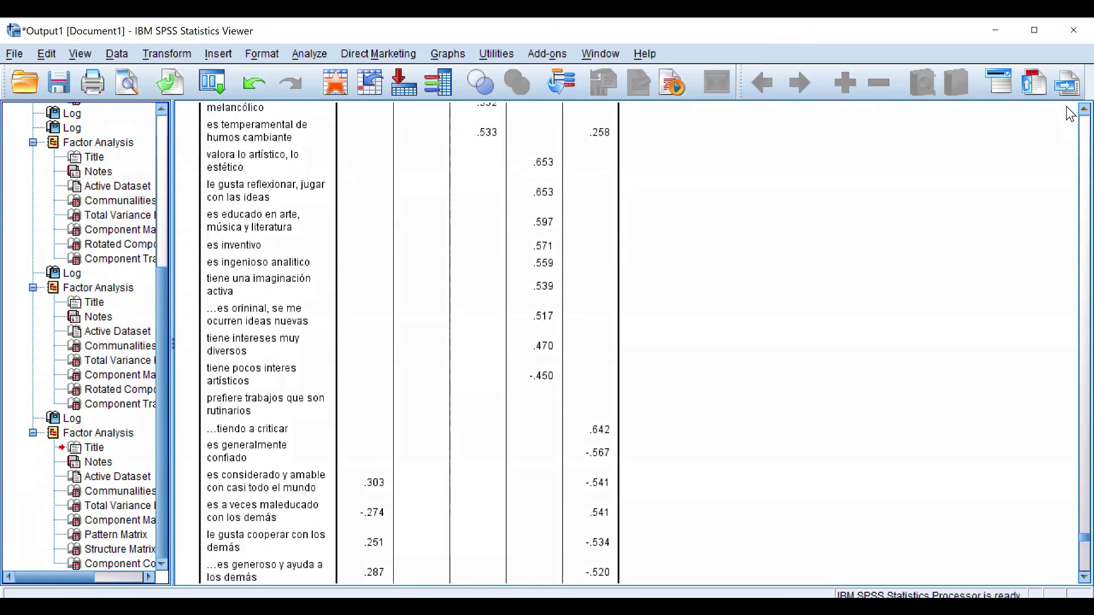
scroll(1069, 113, up, 9)
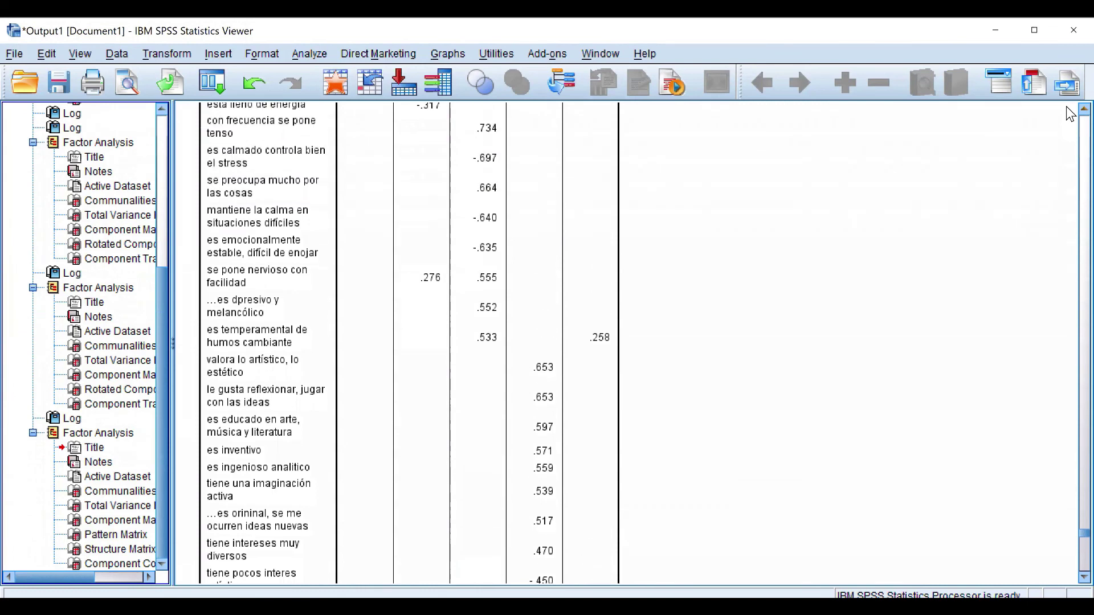
scroll(1069, 114, up, 7)
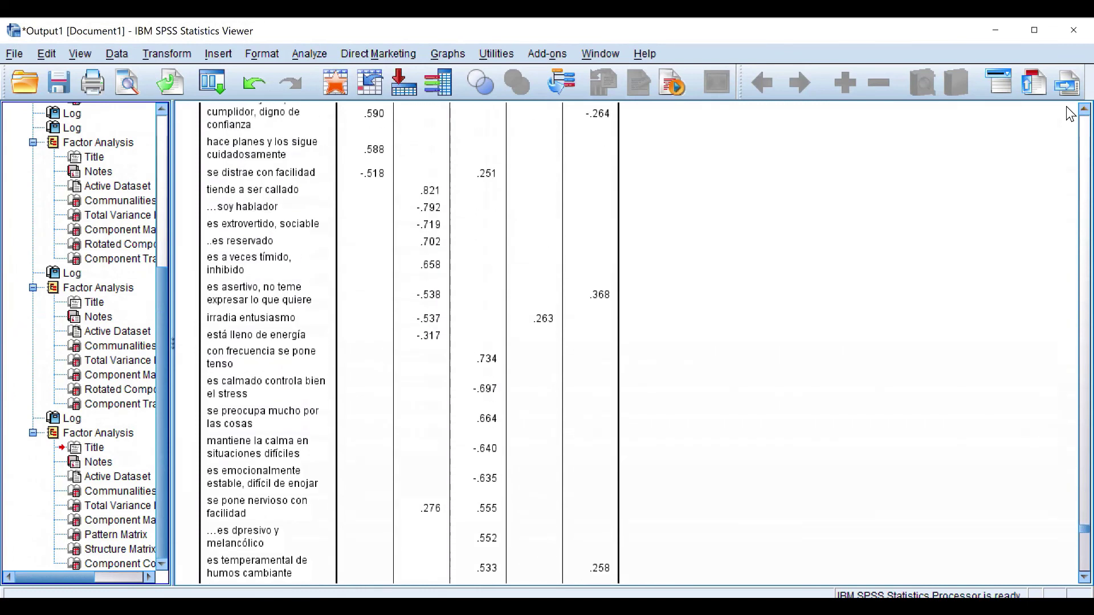
scroll(1069, 114, up, 2)
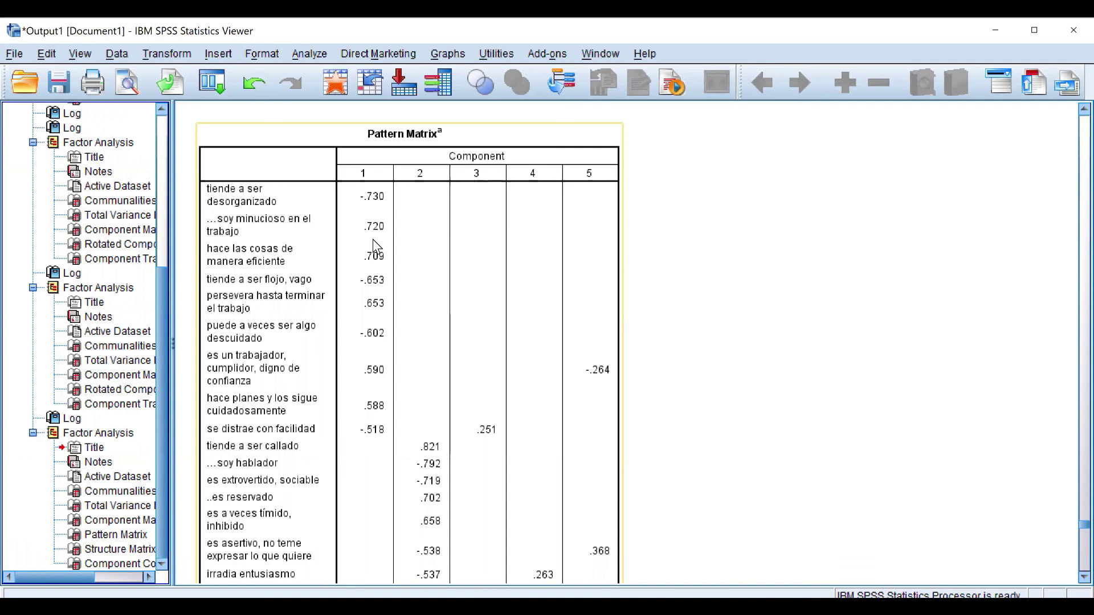
click(758, 433)
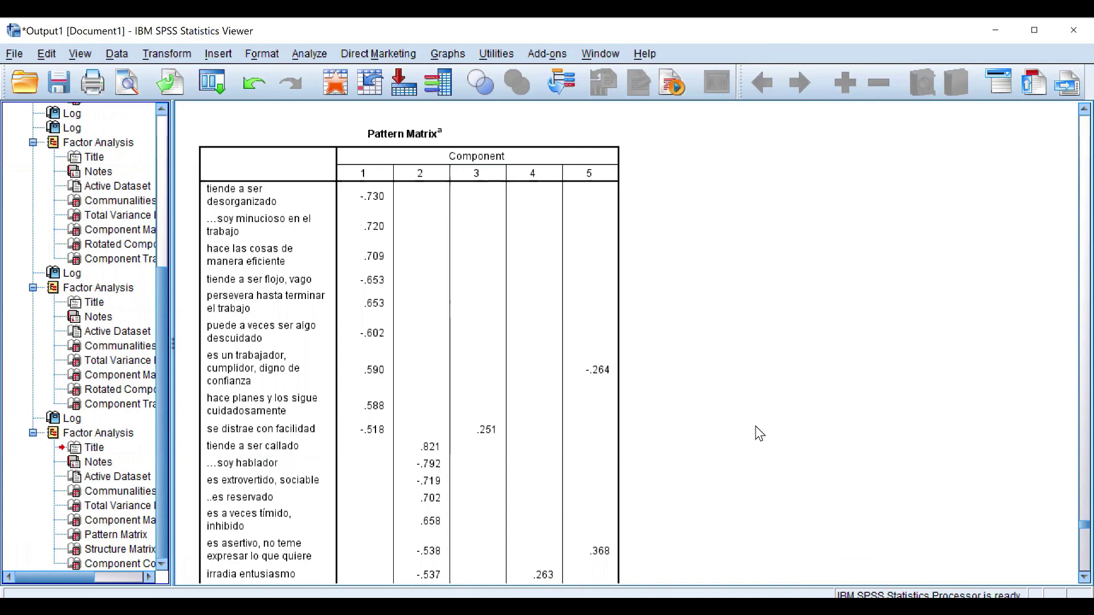
Examine the item loadings in the Structure Matrix of the Oblimin rotation.
scroll(409, 343, down, 20)
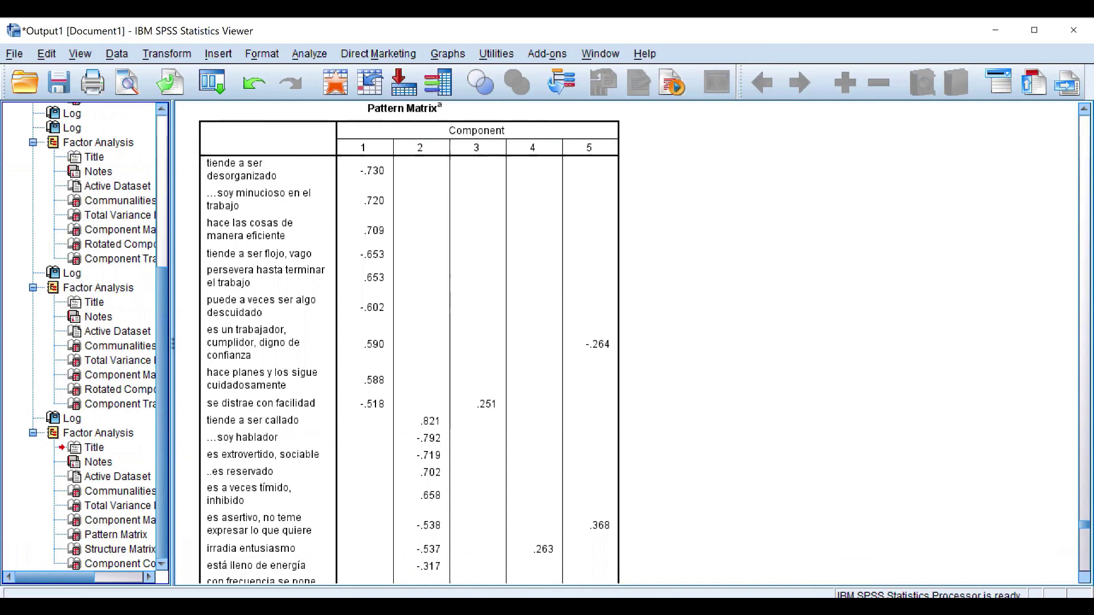
scroll(409, 343, down, 20)
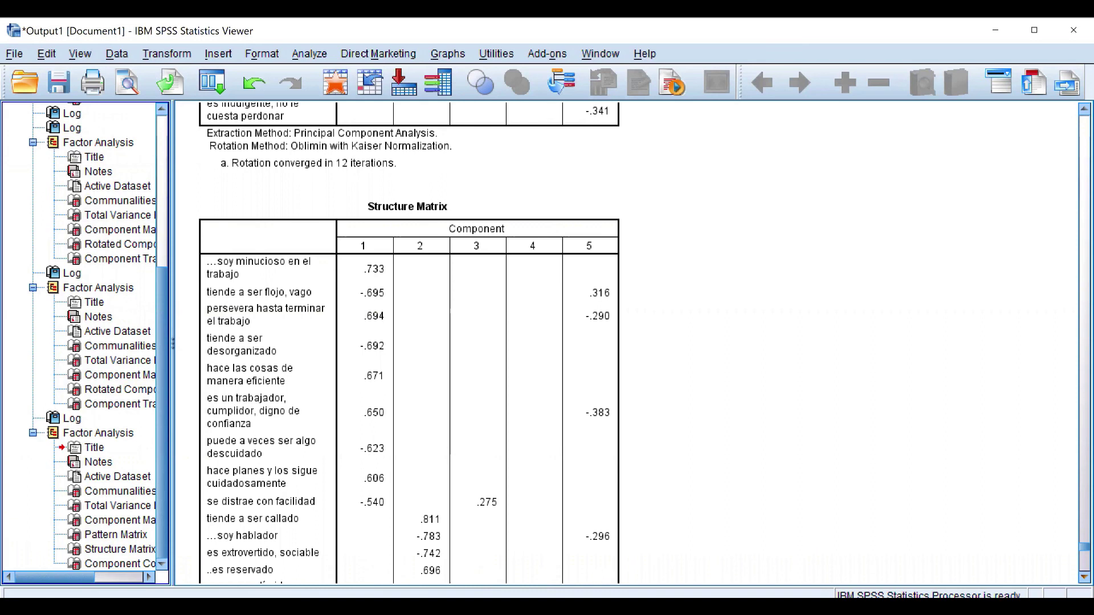
scroll(409, 340, down, 2)
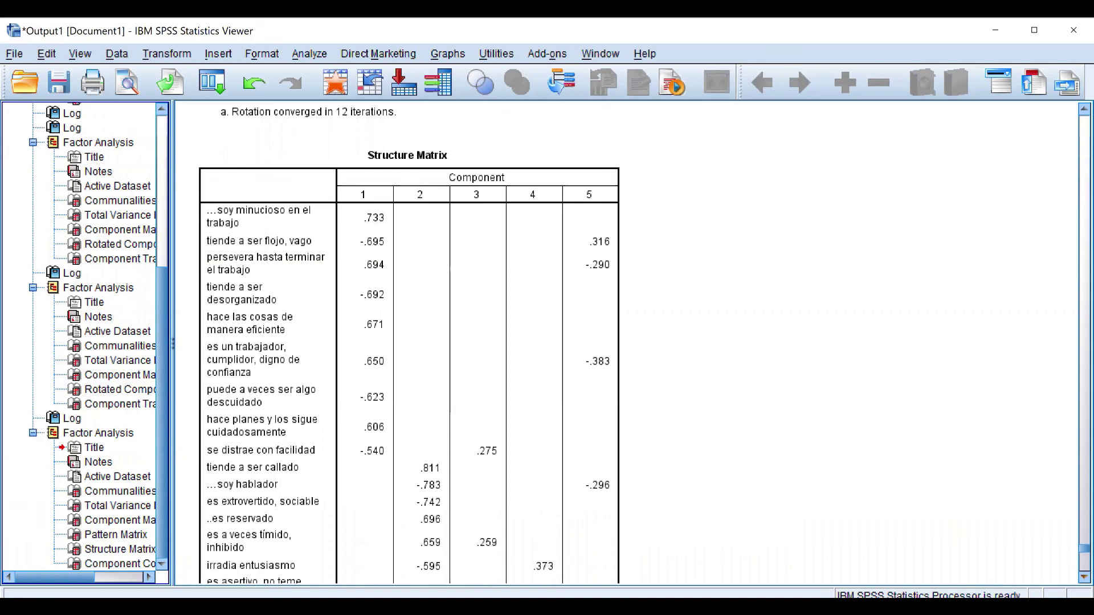